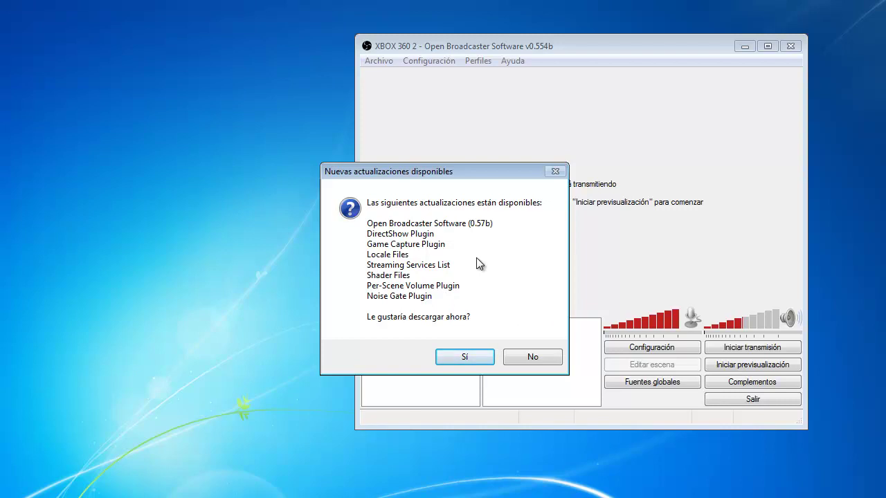
# - Decline the available software updates and select the XBOX 360 scene
pyautogui.click(530, 358)
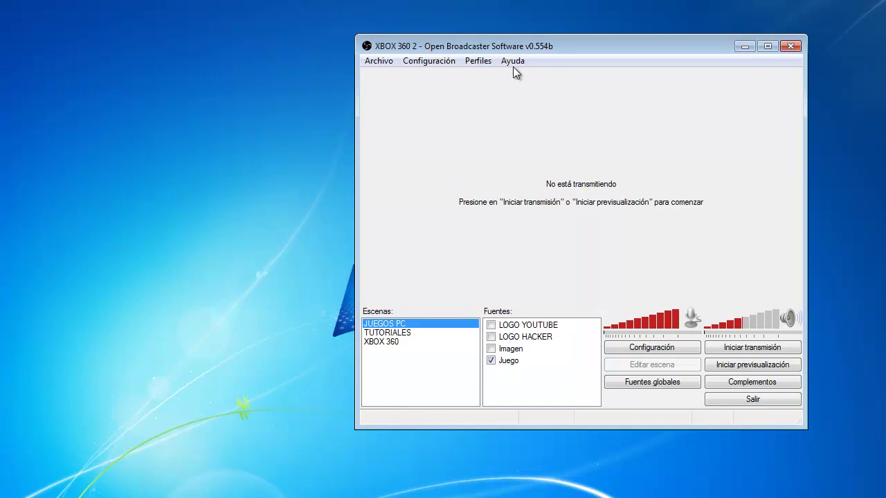
pyautogui.click(382, 336)
pyautogui.click(387, 344)
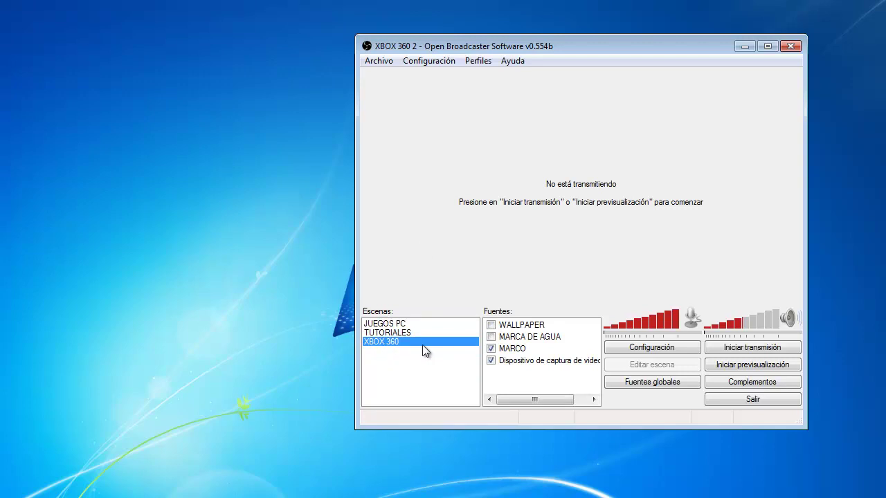
# - Switch to the Untitled profile to review its general and encoder settings, and return to the XBOX 360 2 profile
pyautogui.click(472, 61)
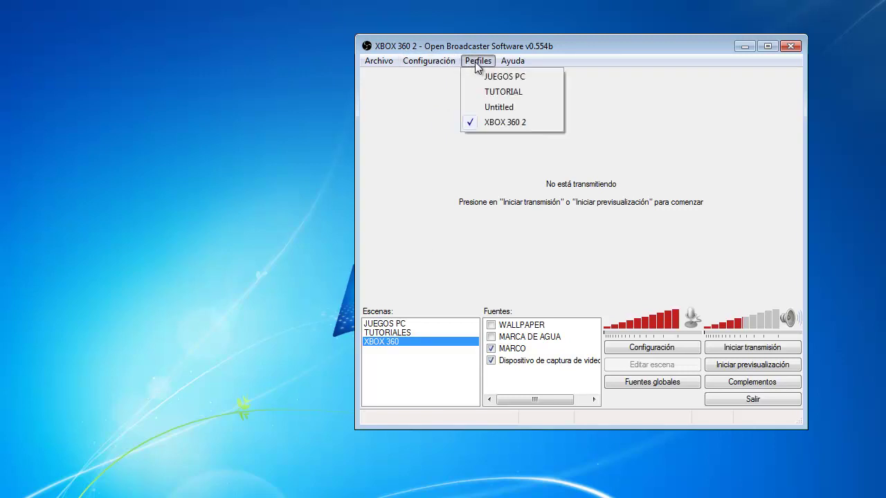
pyautogui.click(504, 110)
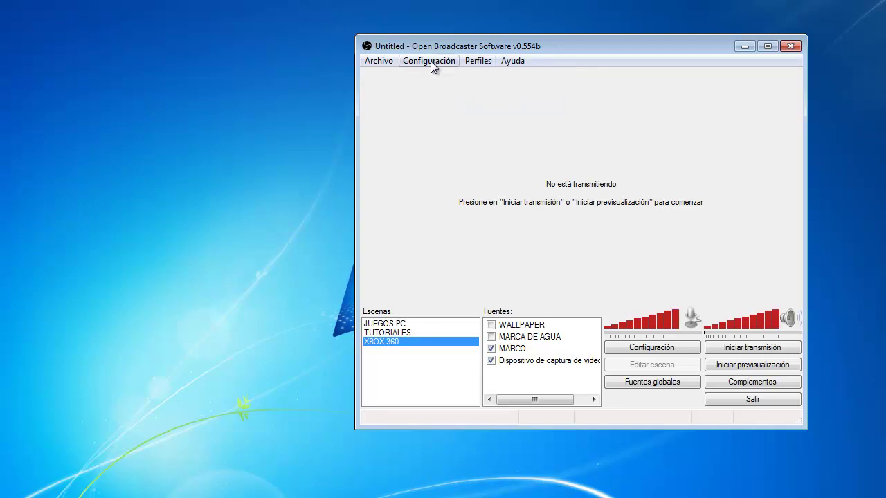
pyautogui.click(429, 61)
pyautogui.click(438, 78)
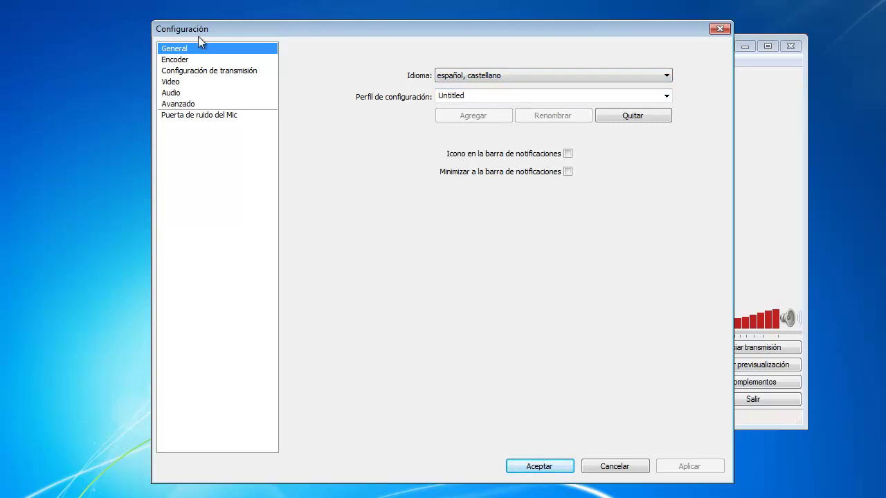
pyautogui.click(182, 60)
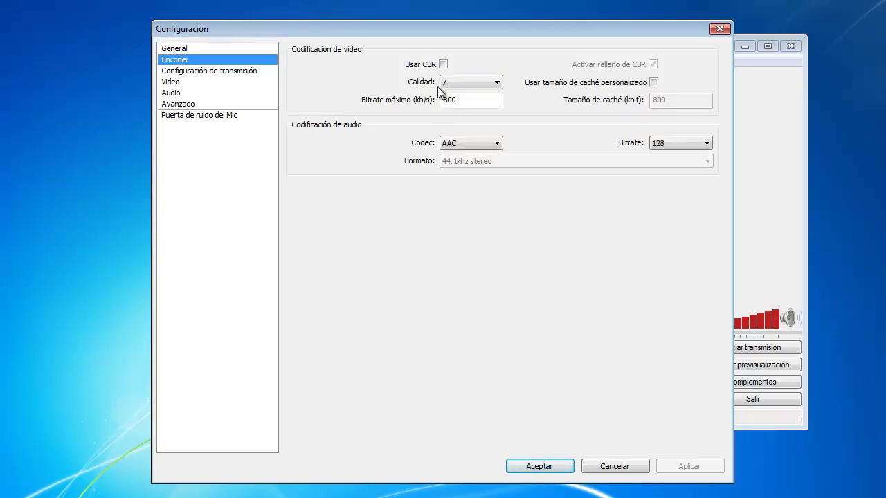
pyautogui.click(179, 49)
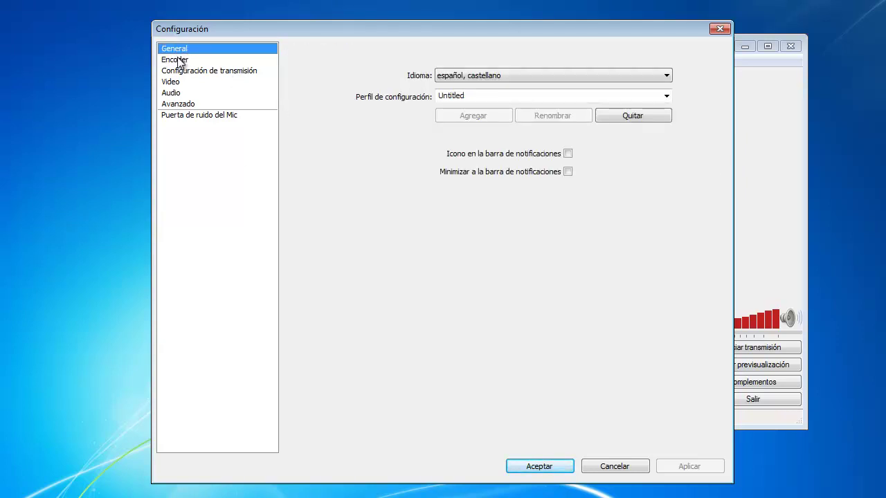
pyautogui.click(179, 60)
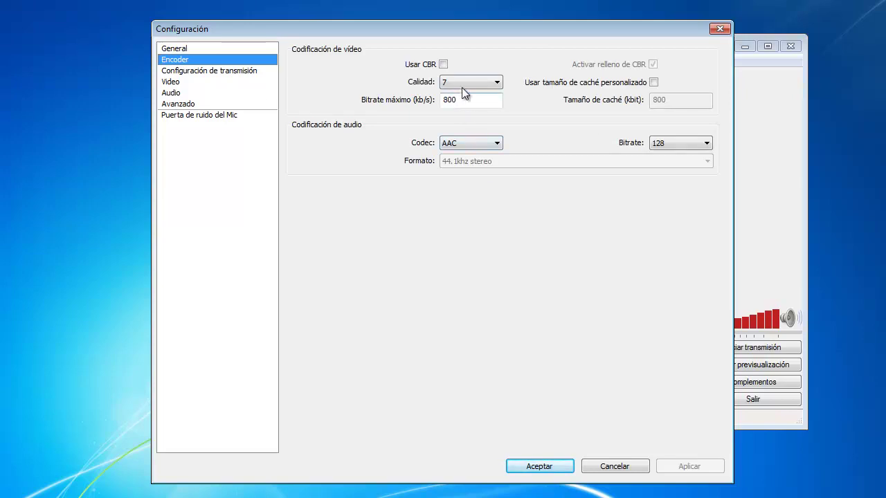
pyautogui.moveTo(460, 107)
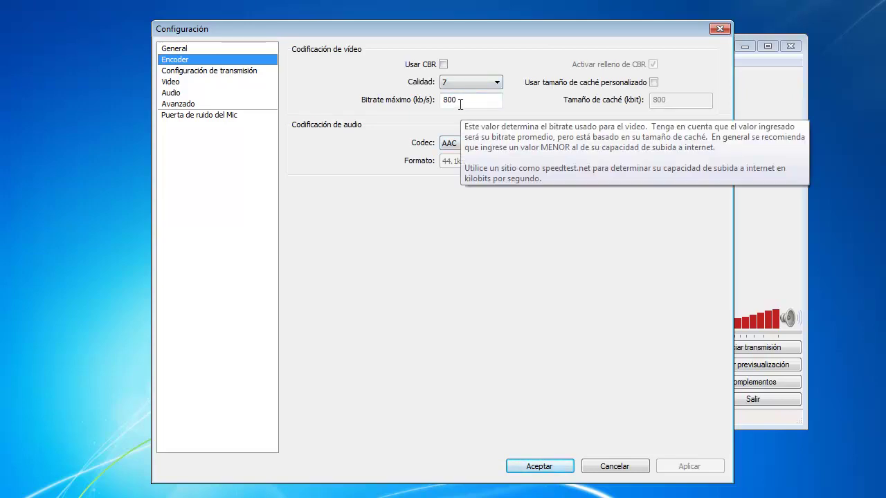
pyautogui.click(174, 50)
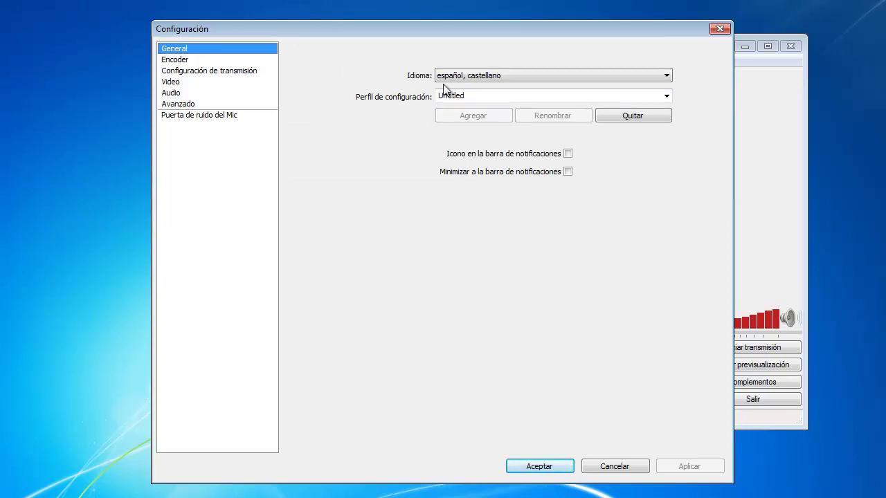
pyautogui.click(720, 28)
pyautogui.click(476, 61)
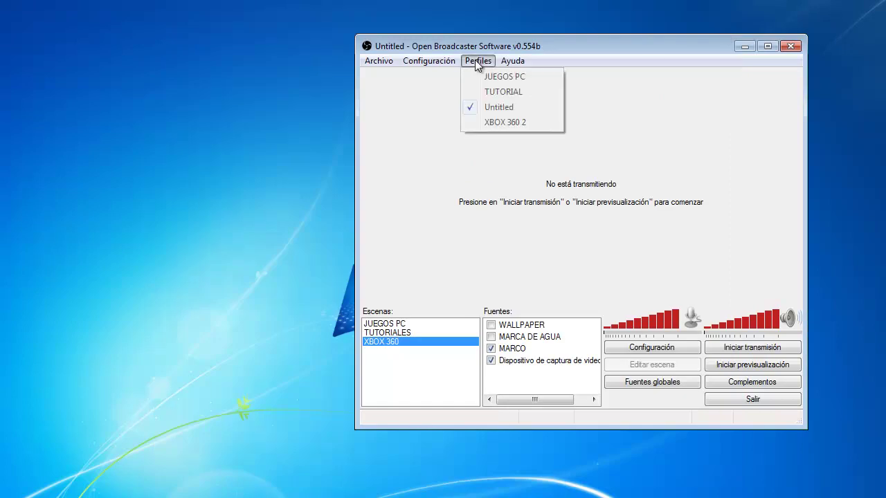
pyautogui.click(501, 122)
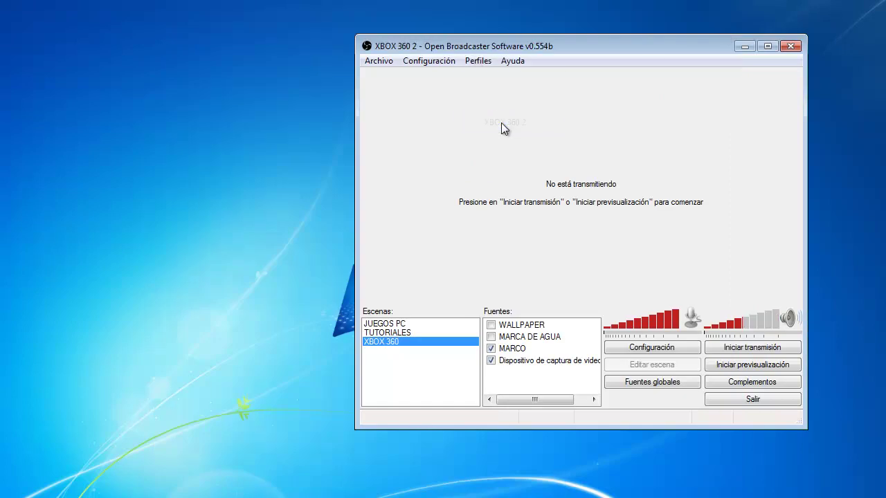
# - Set the maximum video bitrate of the XBOX 360 2 profile to 5000 kb/s in the encoder settings
pyautogui.click(422, 62)
pyautogui.click(431, 75)
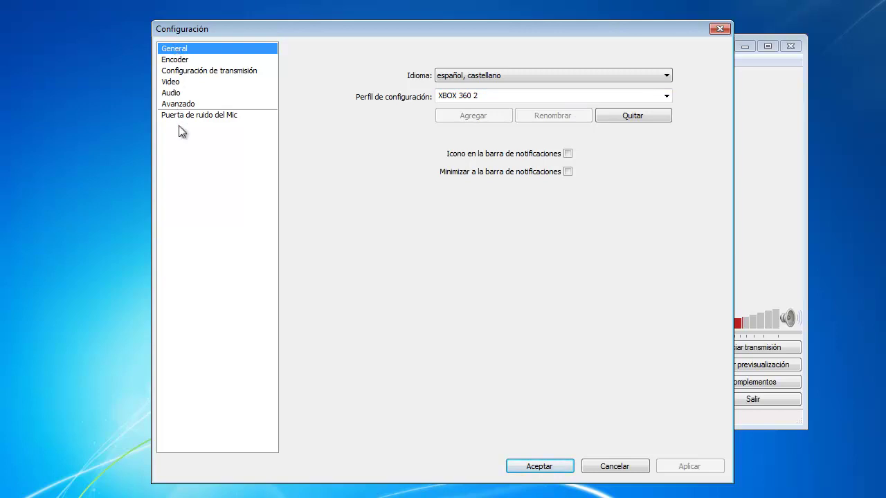
pyautogui.click(180, 60)
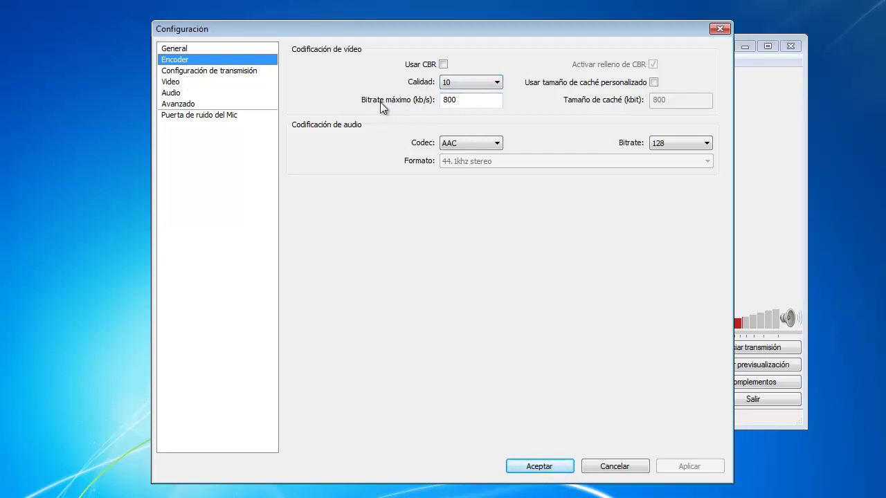
pyautogui.moveTo(462, 99)
pyautogui.moveTo(457, 100); pyautogui.dragTo(433, 99)
pyautogui.write('5000')
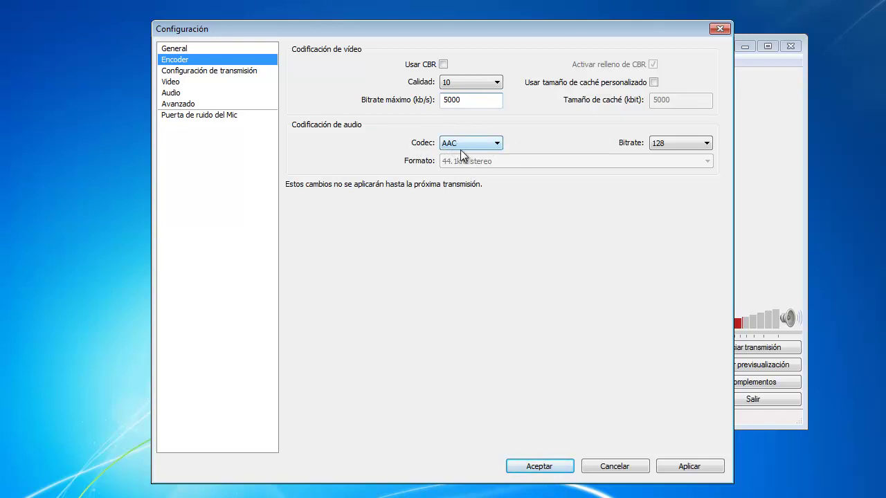
# - Examine the available audio bitrate options in the encoder settings
pyautogui.click(706, 143)
pyautogui.click(722, 163)
pyautogui.click(706, 144)
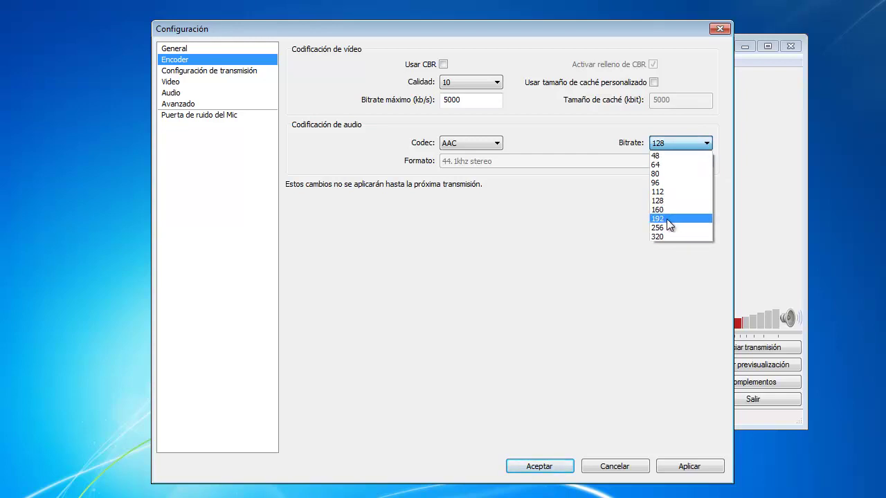
pyautogui.click(558, 253)
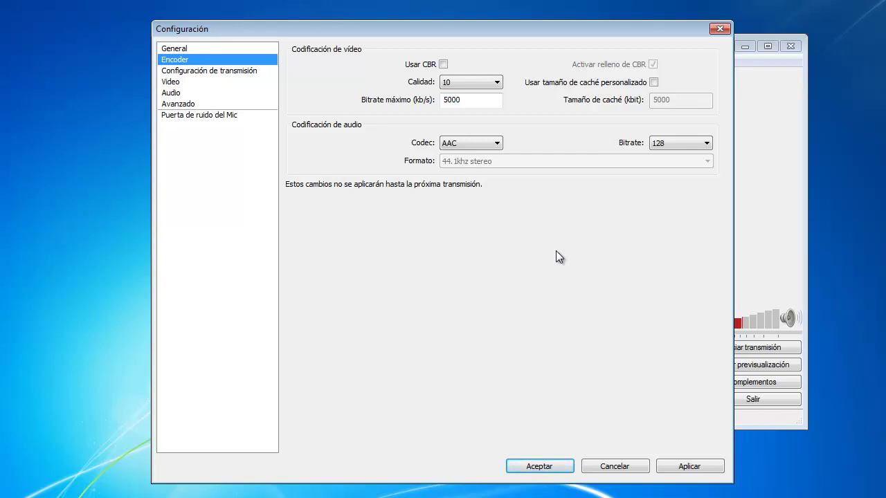
# - Save the encoder changes and set the video's custom base resolution to 720x480 with no resolution scaling
pyautogui.click(187, 70)
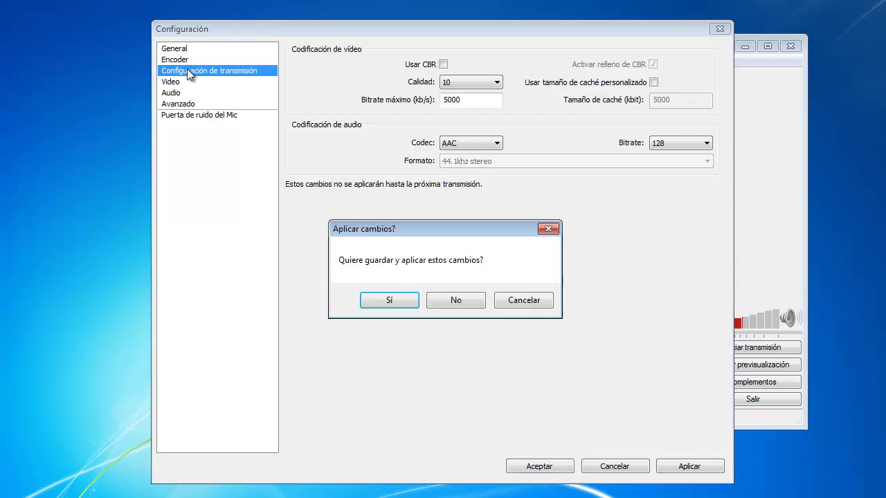
pyautogui.click(387, 302)
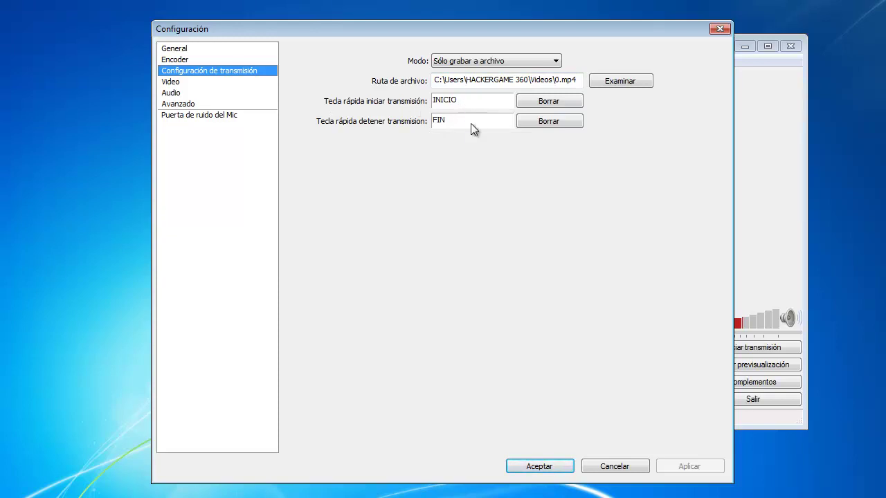
pyautogui.click(171, 82)
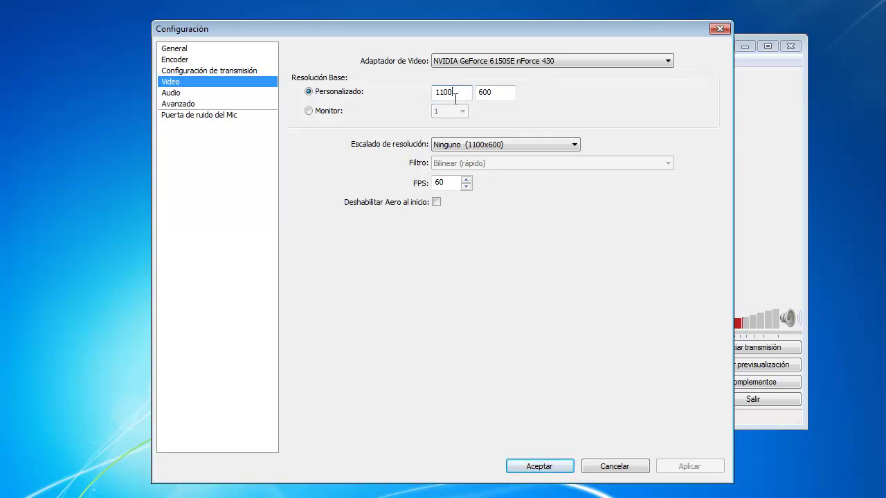
pyautogui.moveTo(458, 92); pyautogui.dragTo(423, 93)
pyautogui.write('720')
pyautogui.moveTo(508, 92); pyautogui.dragTo(473, 97)
pyautogui.write('480')
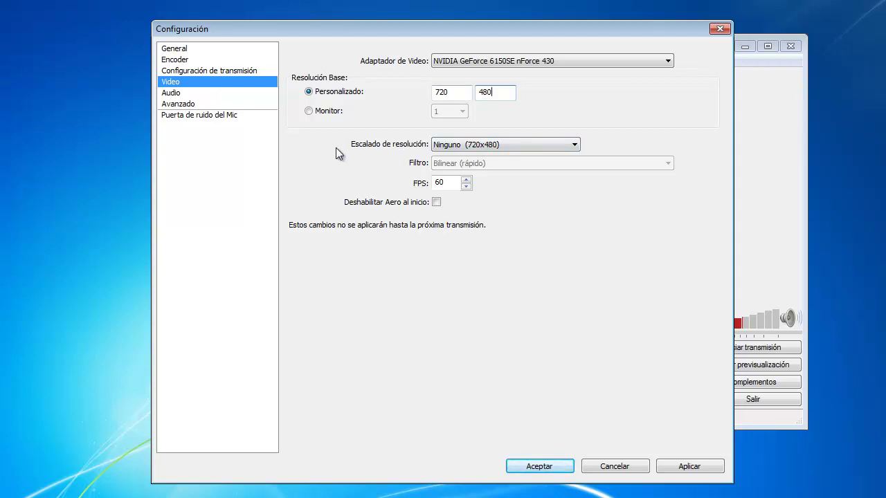
pyautogui.click(574, 144)
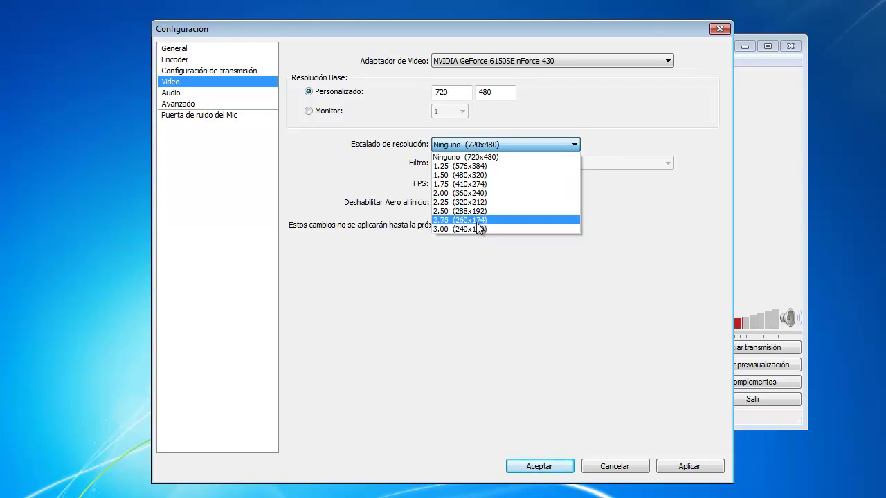
pyautogui.click(474, 157)
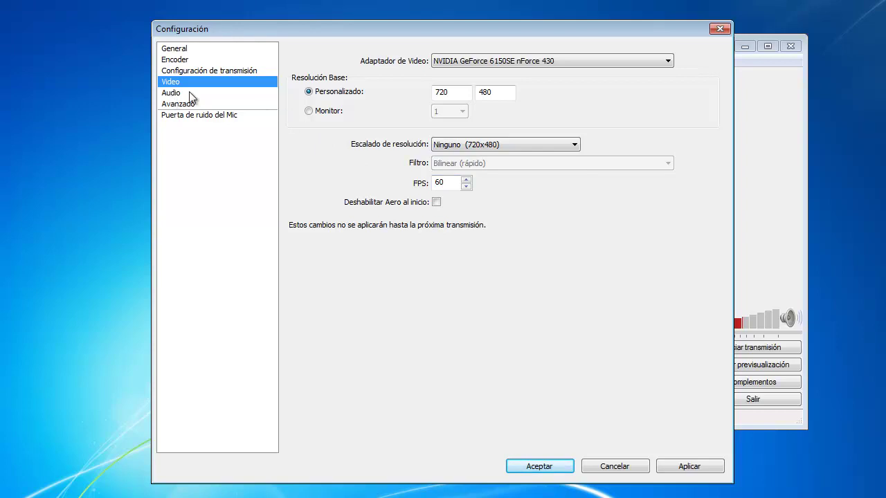
# - Try a frame rate of 120 FPS and set it back to 60
pyautogui.click(465, 179)
pyautogui.click(465, 179)
pyautogui.write('120')
pyautogui.click(467, 180)
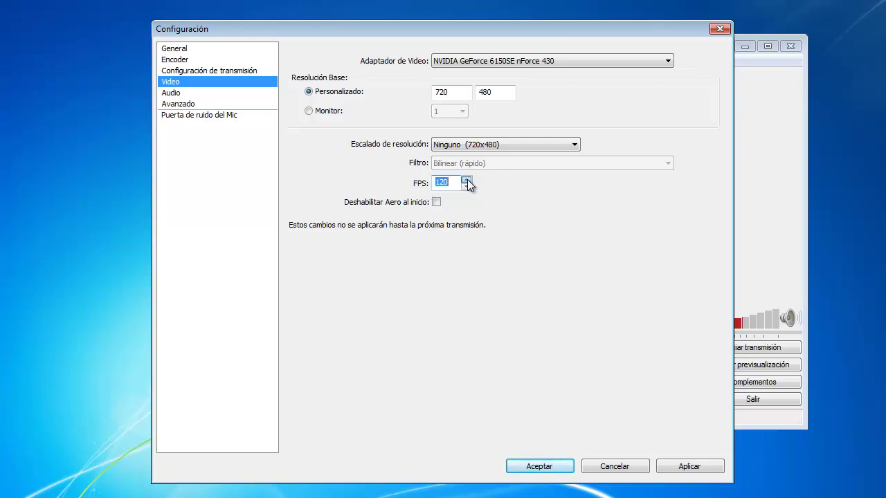
pyautogui.write('60')
# - Save the video changes, review the audio, advanced and microphone noise gate settings, and accept the configuration
pyautogui.click(172, 93)
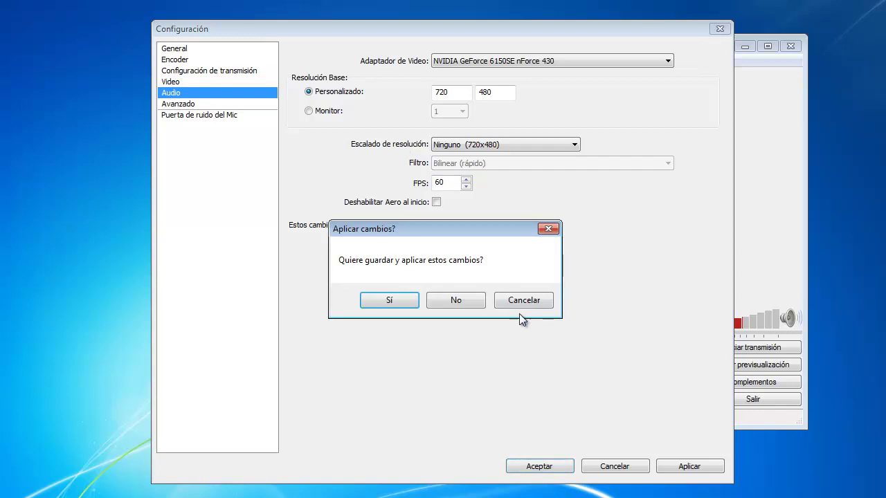
pyautogui.click(404, 302)
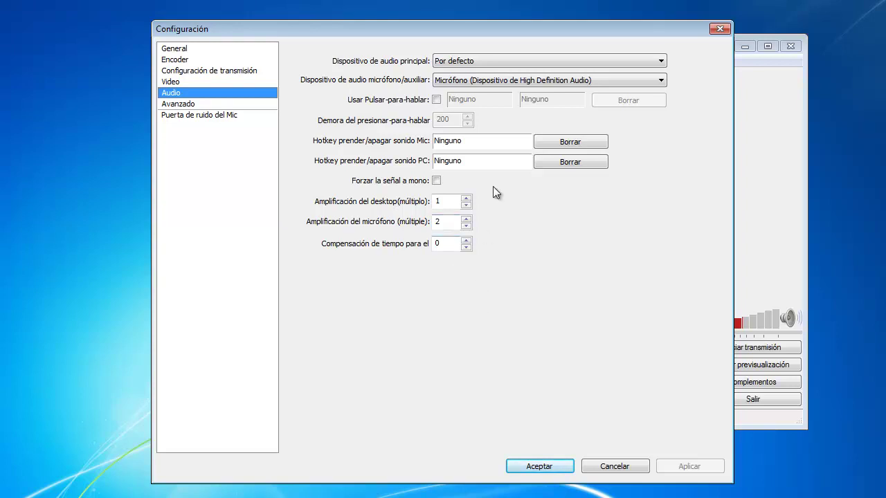
pyautogui.click(181, 104)
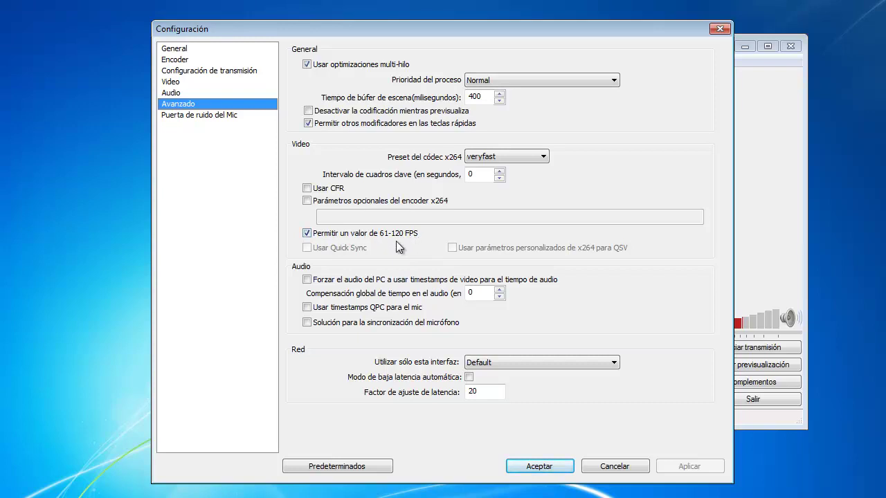
pyautogui.click(184, 115)
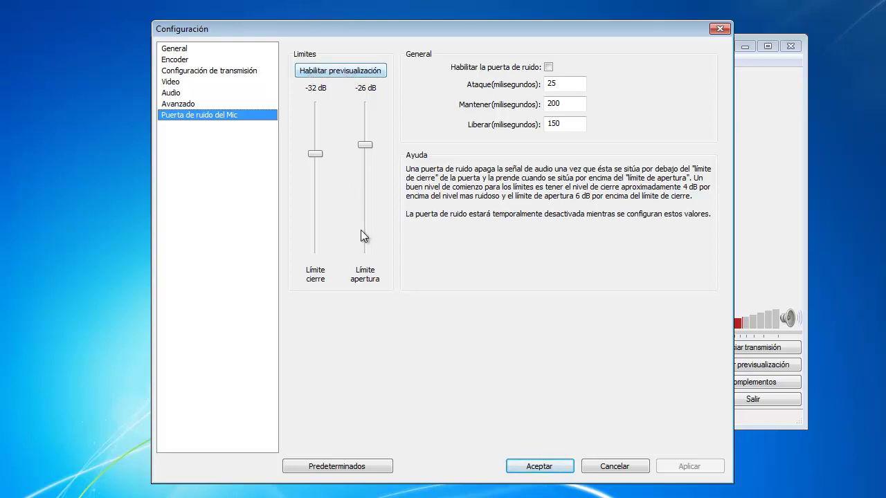
pyautogui.click(540, 468)
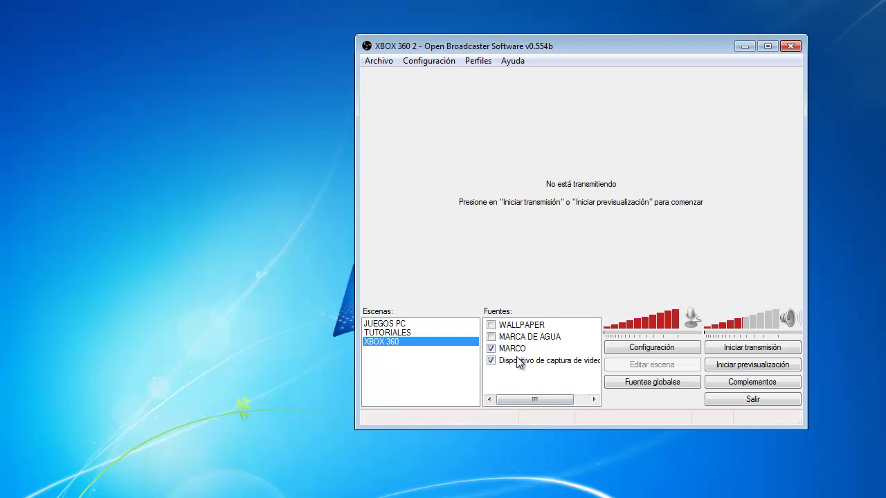
# - Disable the MARCO and video capture device sources of the XBOX 360 scene and maximize the window
pyautogui.click(491, 349)
pyautogui.click(768, 47)
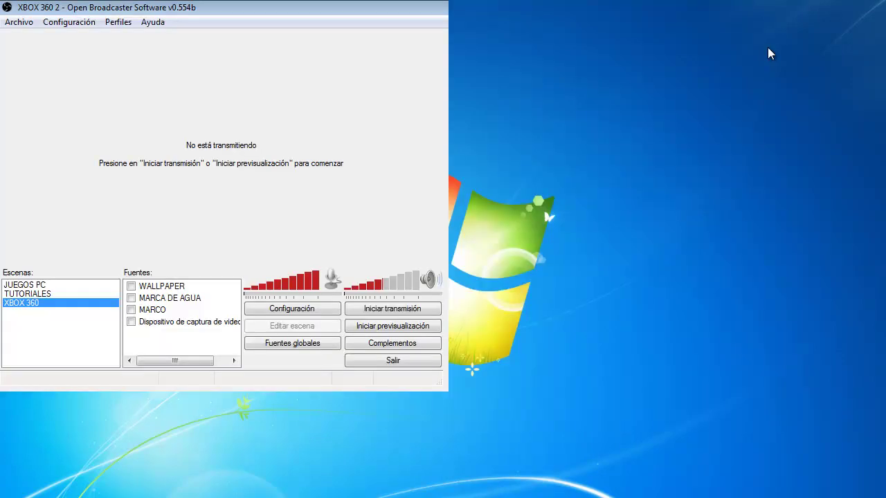
pyautogui.click(388, 443)
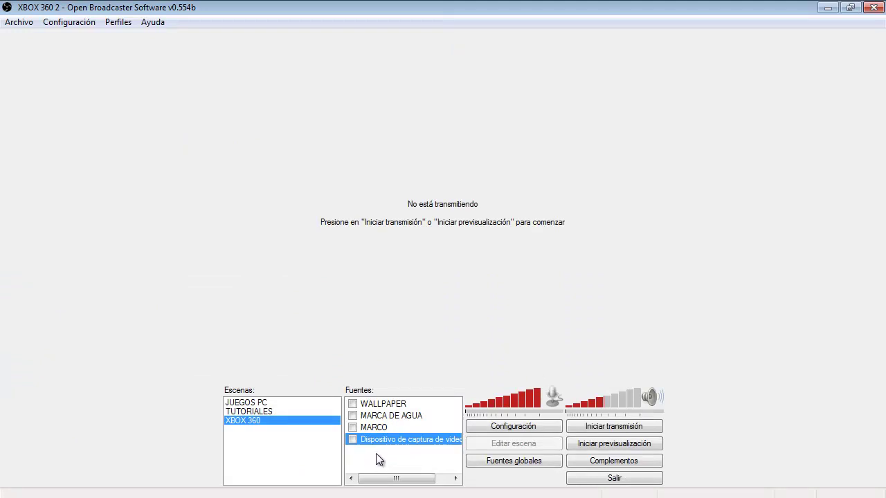
# - Examine the source types that can be added to the XBOX 360 scene, including video capture device and game capture
pyautogui.rightClick(379, 459)
pyautogui.moveTo(404, 464)
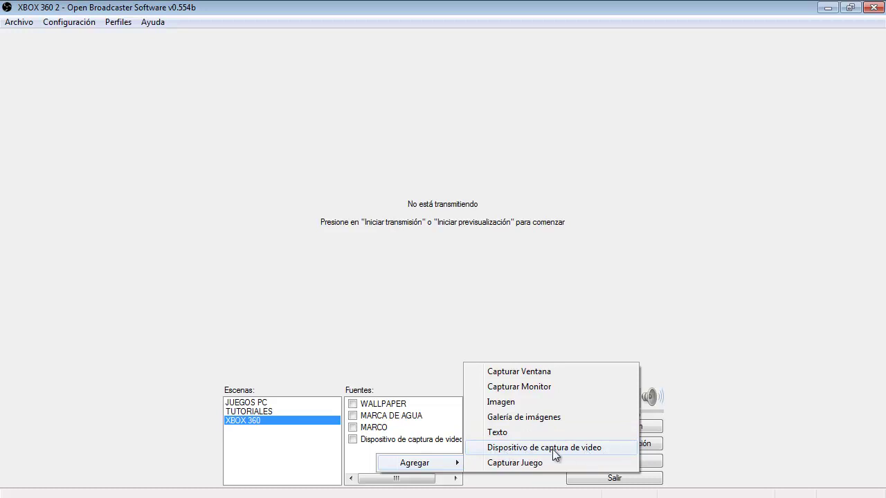
pyautogui.click(513, 463)
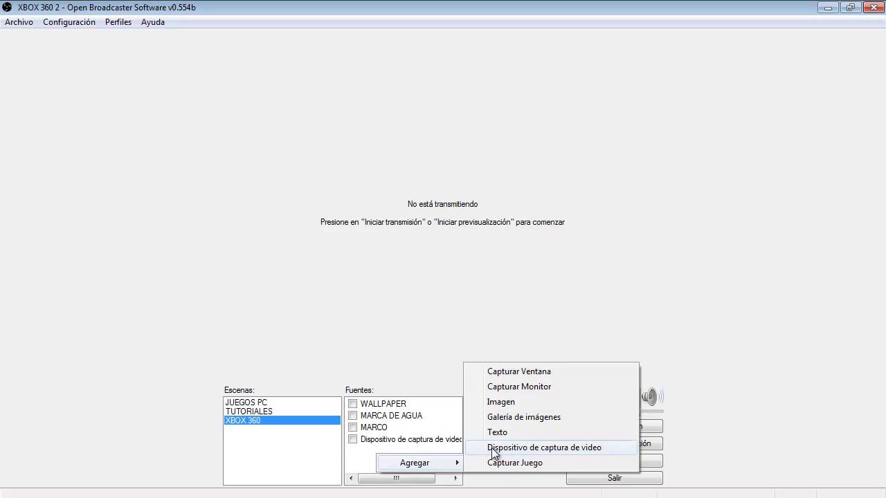
pyautogui.click(370, 451)
# - Enable the video capture device source in the XBOX 360 scene
pyautogui.click(380, 441)
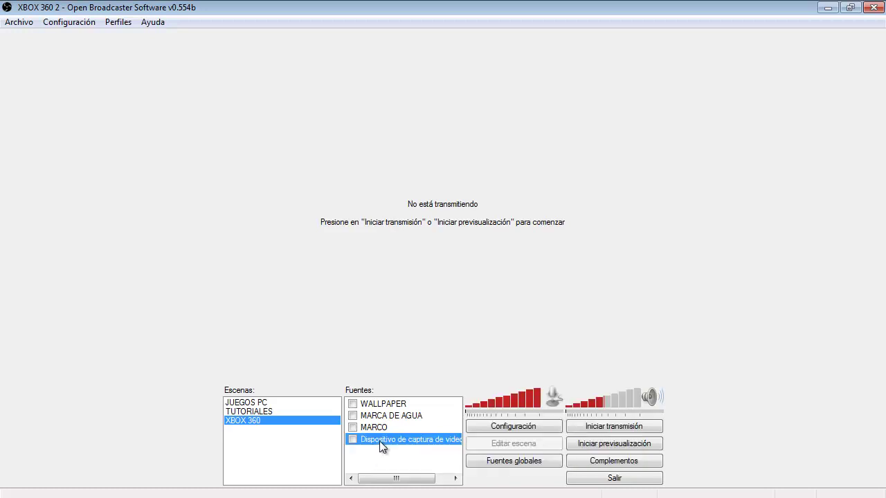
pyautogui.click(353, 440)
pyautogui.click(388, 462)
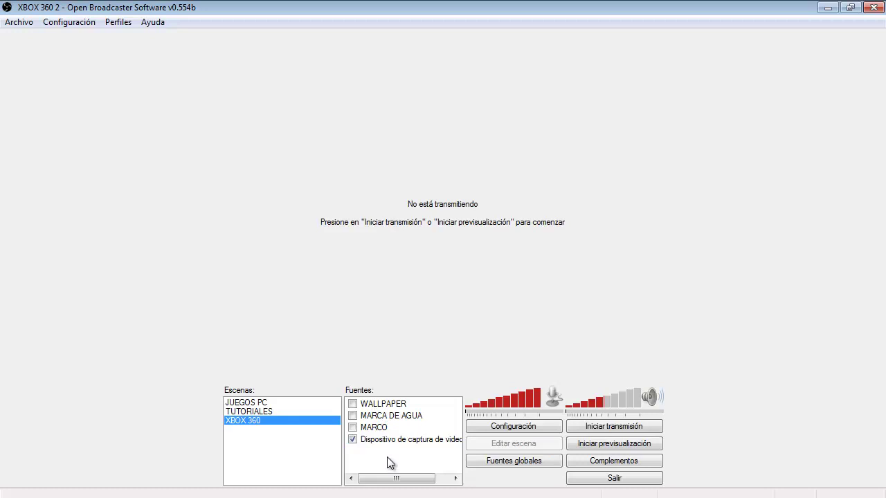
# - Start the preview of the XBOX 360 scene and fit the video capture device source to the screen
pyautogui.click(590, 447)
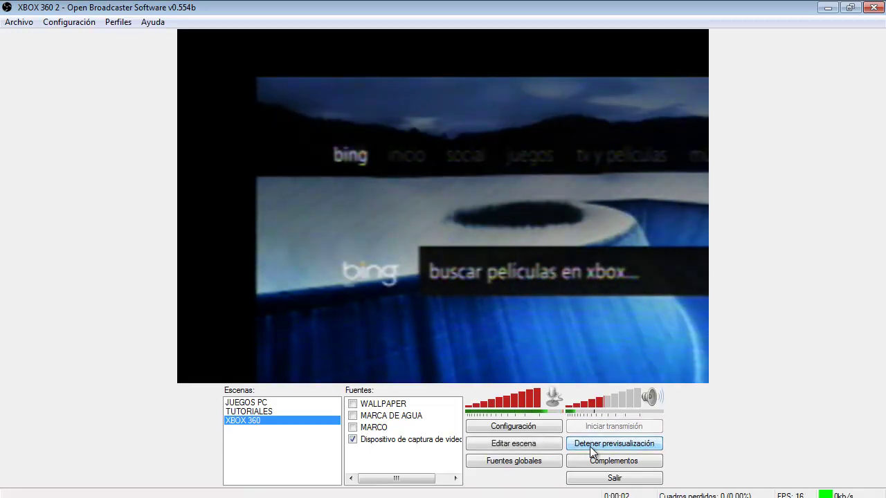
pyautogui.click(406, 442)
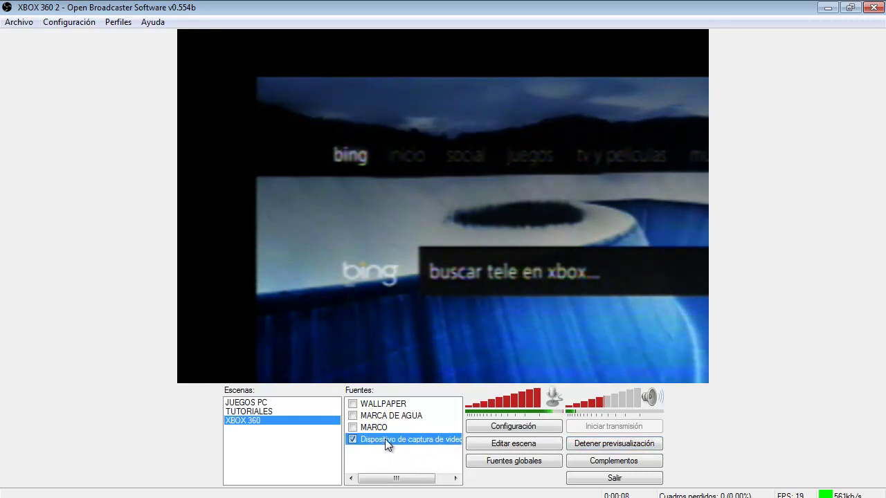
pyautogui.rightClick(385, 439)
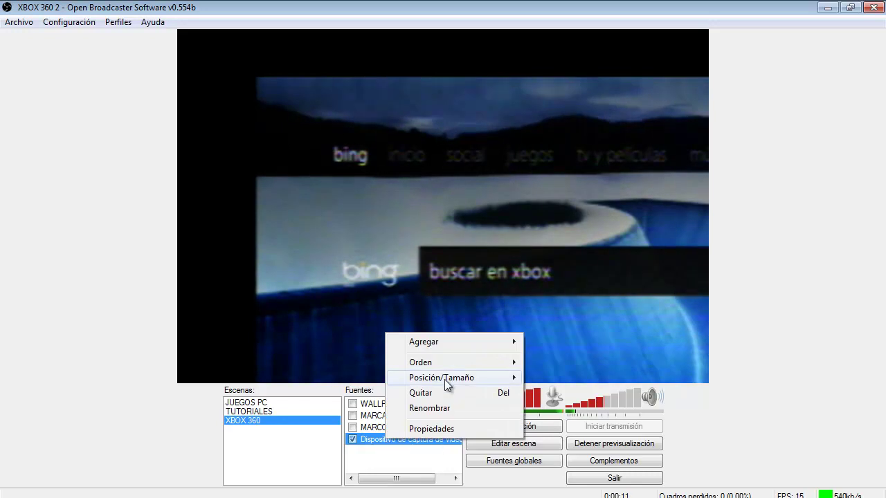
pyautogui.moveTo(445, 384)
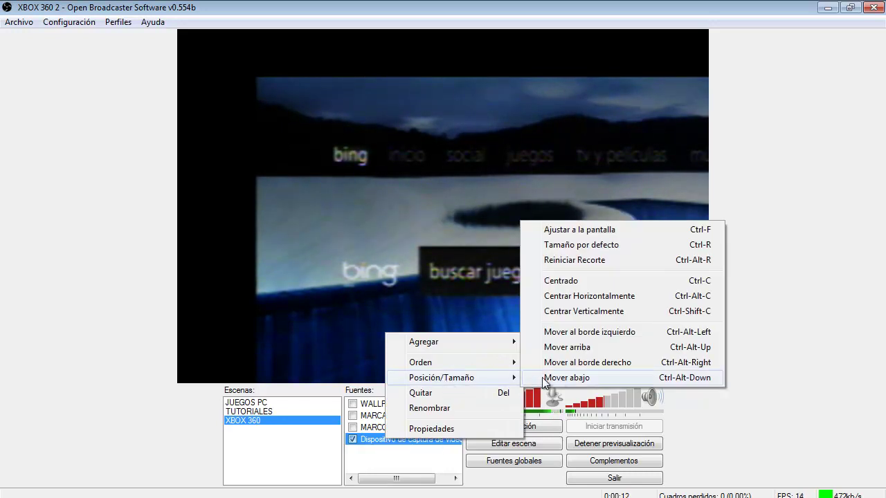
pyautogui.click(586, 232)
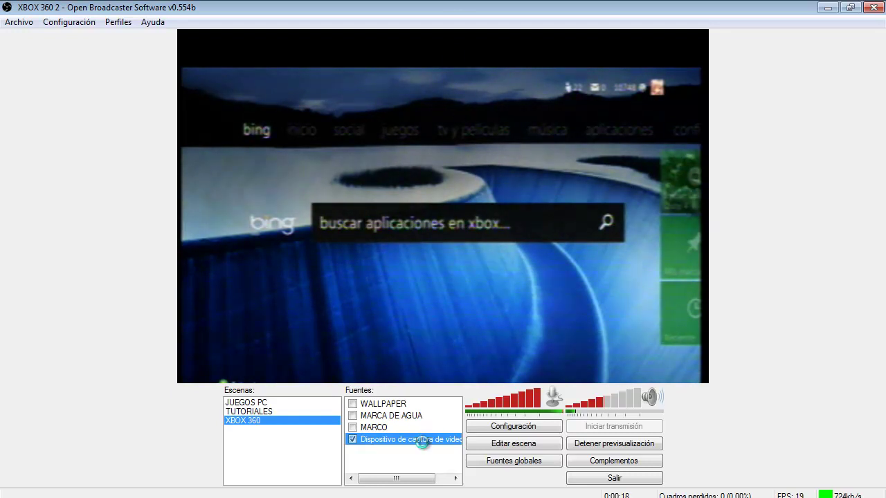
# - Review the capture device's audio input choices, keep Dispositivo de audio, and send its audio output to the desktop
pyautogui.doubleClick(385, 440)
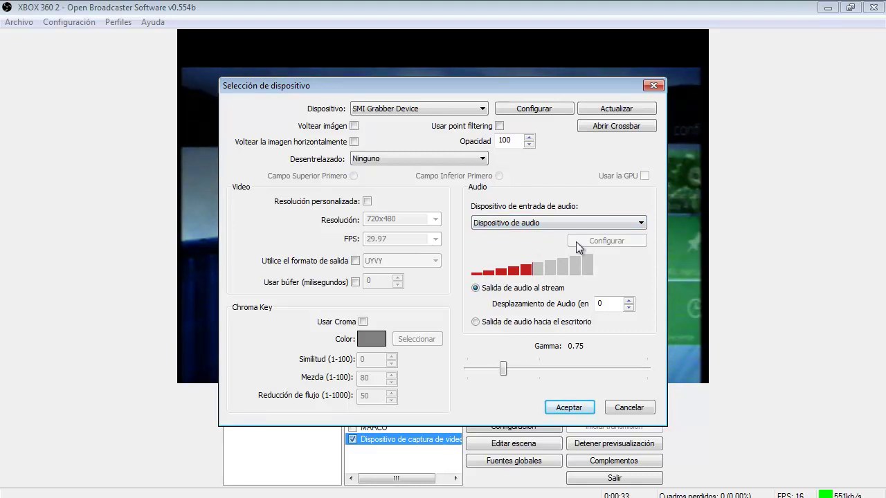
pyautogui.click(646, 223)
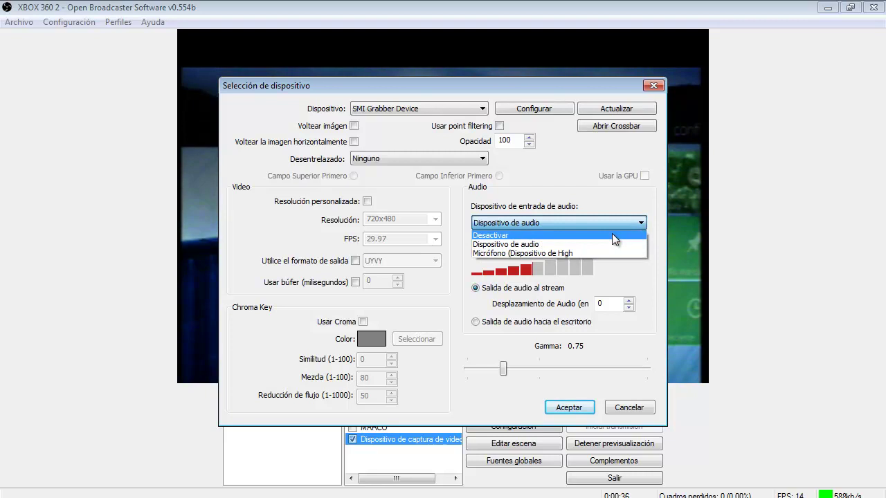
pyautogui.click(642, 221)
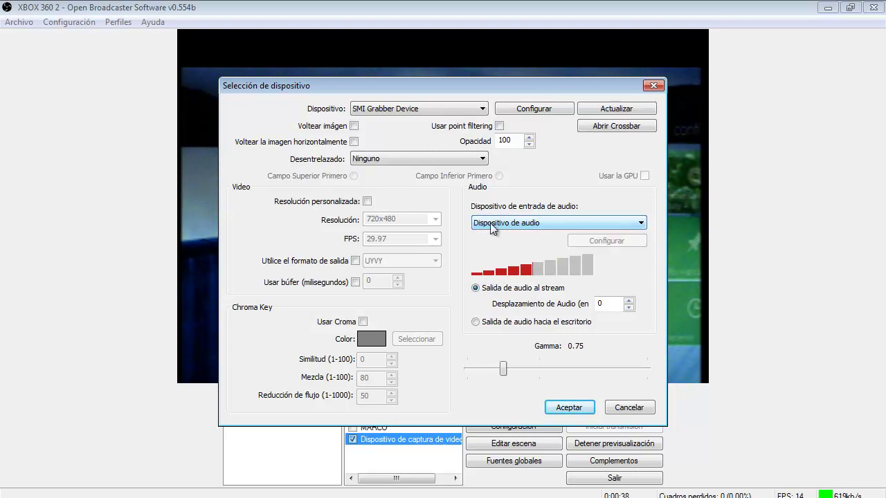
pyautogui.click(486, 289)
pyautogui.moveTo(533, 265)
pyautogui.click(477, 323)
# - Check the SMI Grabber Device's video decoder properties without changing them and accept the device selection settings
pyautogui.click(537, 108)
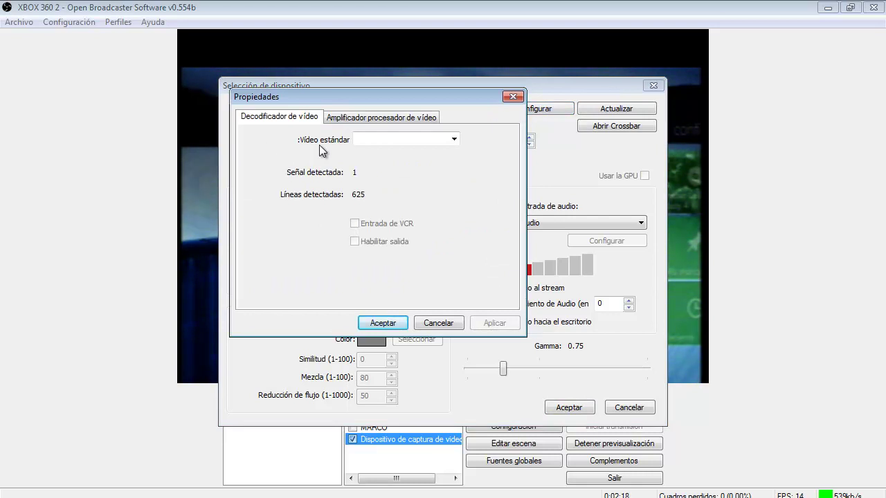
pyautogui.click(513, 96)
pyautogui.moveTo(543, 87); pyautogui.dragTo(335, 149)
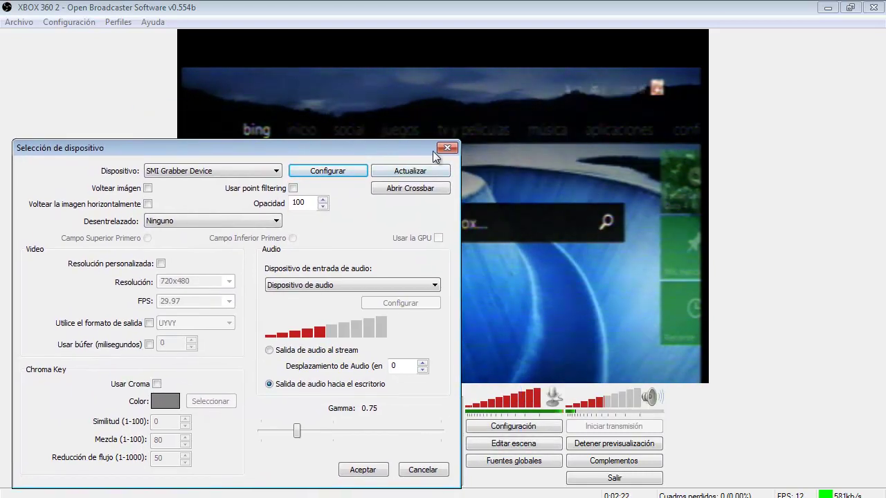
pyautogui.click(367, 471)
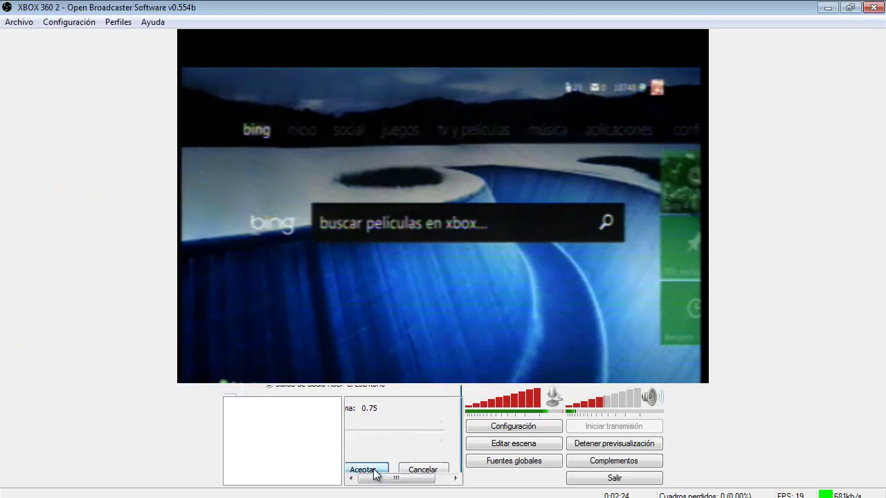
# - Restore the maximized window, then reposition and enlarge it so the whole preview fits beside free desktop space
pyautogui.click(849, 8)
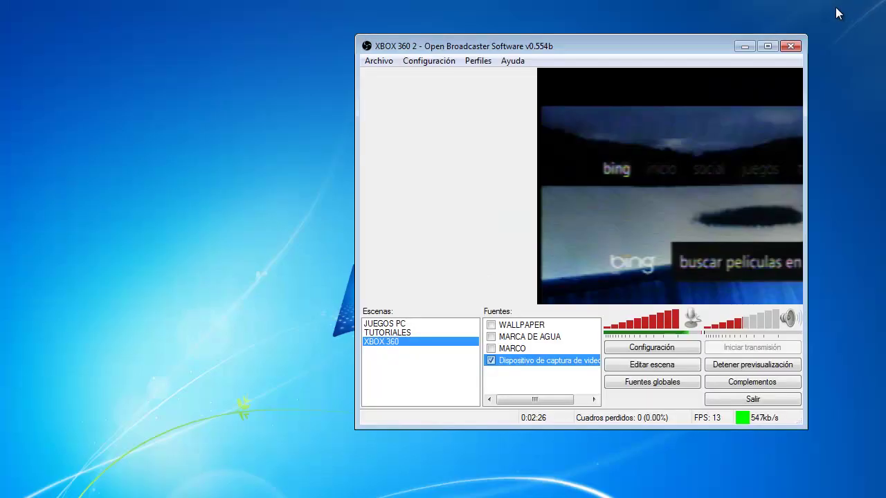
pyautogui.moveTo(700, 50); pyautogui.dragTo(726, 104)
pyautogui.moveTo(529, 103); pyautogui.dragTo(585, 104)
pyautogui.moveTo(425, 99); pyautogui.dragTo(292, 20)
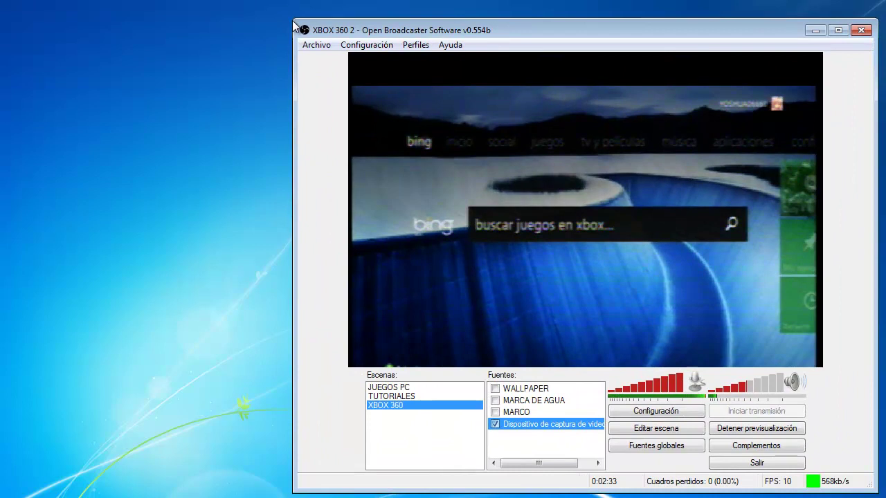
# - Set the SMI Grabber Device's video standard to NTSC_M, keeping the dialogs clear of the preview
pyautogui.doubleClick(549, 425)
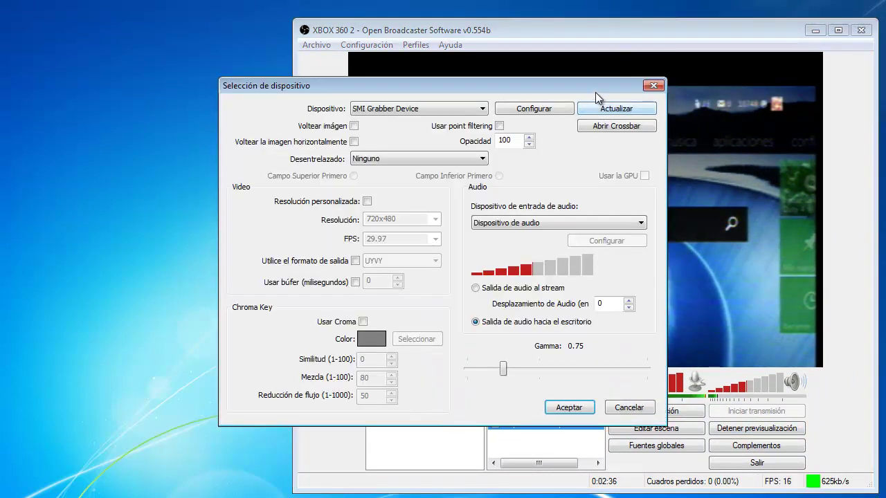
pyautogui.moveTo(599, 86); pyautogui.dragTo(219, 150)
pyautogui.click(161, 173)
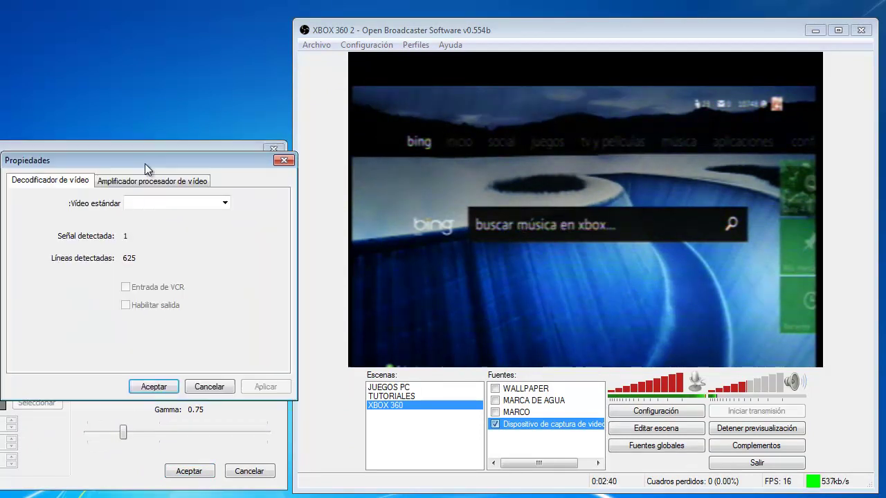
pyautogui.moveTo(146, 163); pyautogui.dragTo(185, 227)
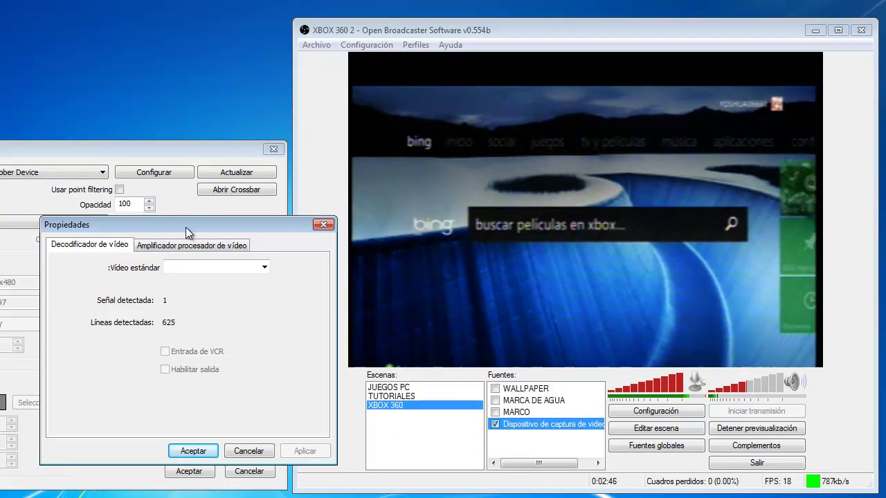
pyautogui.click(265, 268)
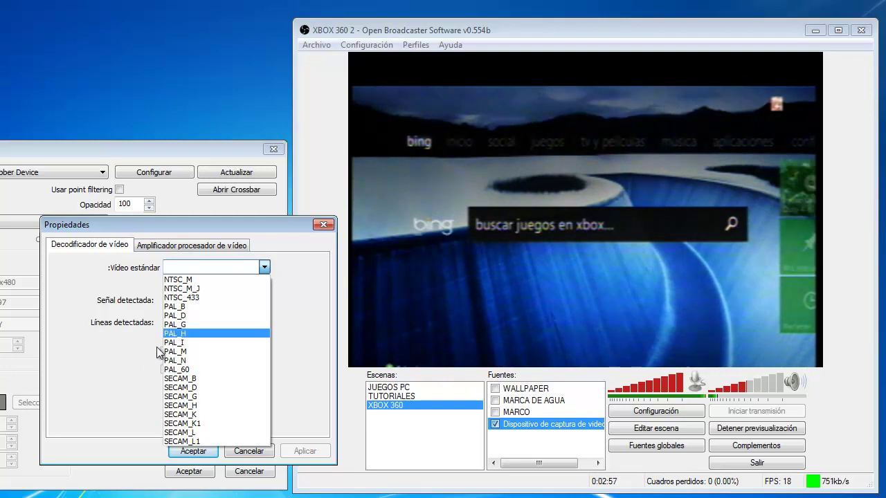
pyautogui.click(190, 280)
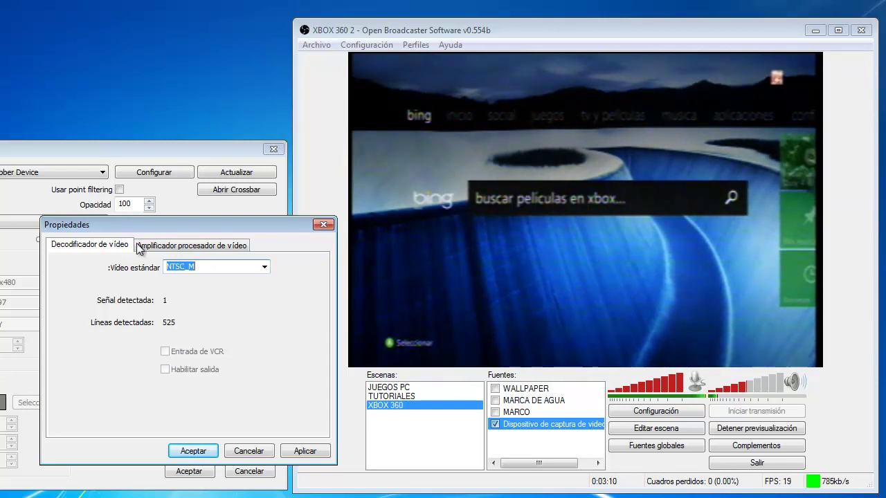
# - Set the device's sharpness to 15, brightness to 145, contrast to 70 and saturation to 51, and accept the properties
pyautogui.click(172, 249)
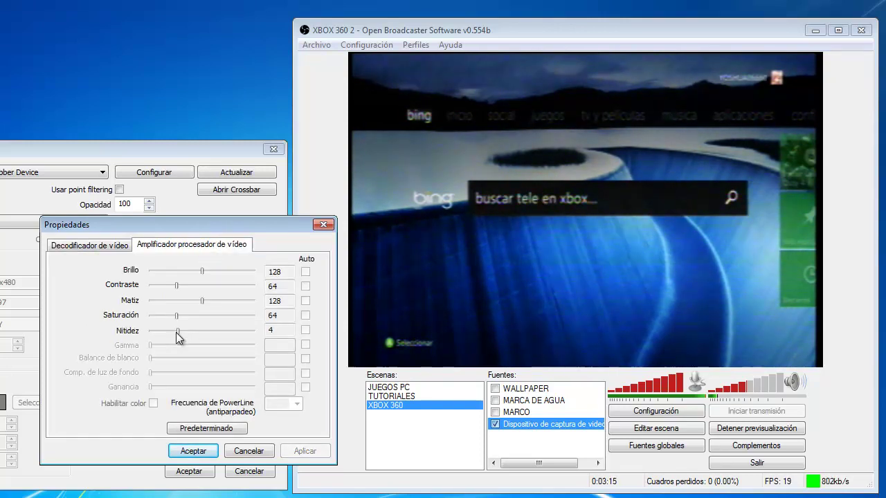
pyautogui.moveTo(177, 332); pyautogui.dragTo(275, 339)
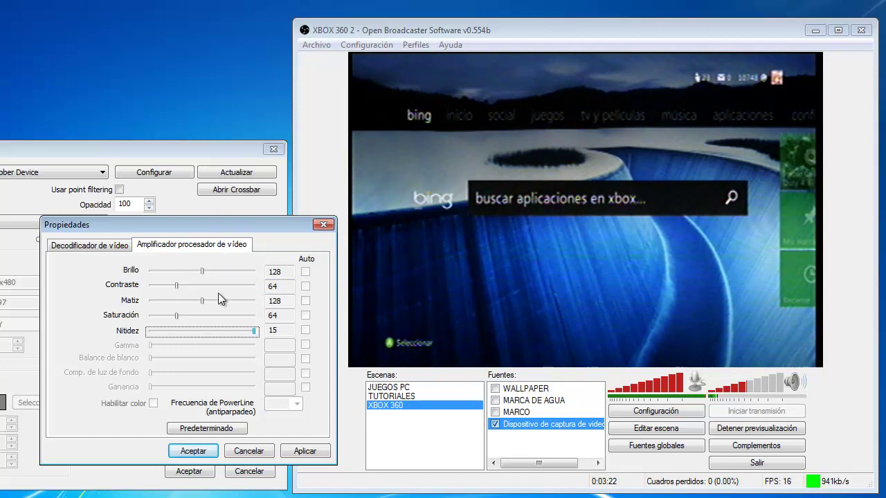
pyautogui.moveTo(203, 272); pyautogui.dragTo(178, 285)
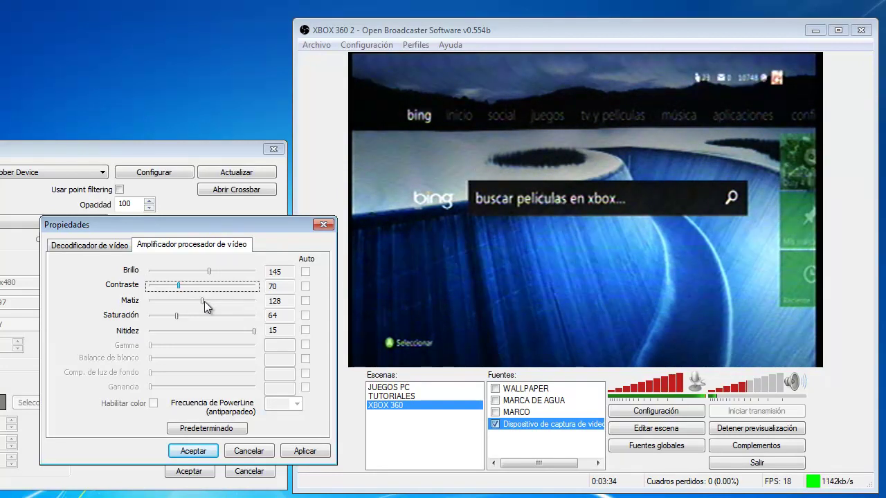
pyautogui.click(176, 317)
pyautogui.moveTo(177, 316); pyautogui.dragTo(172, 318)
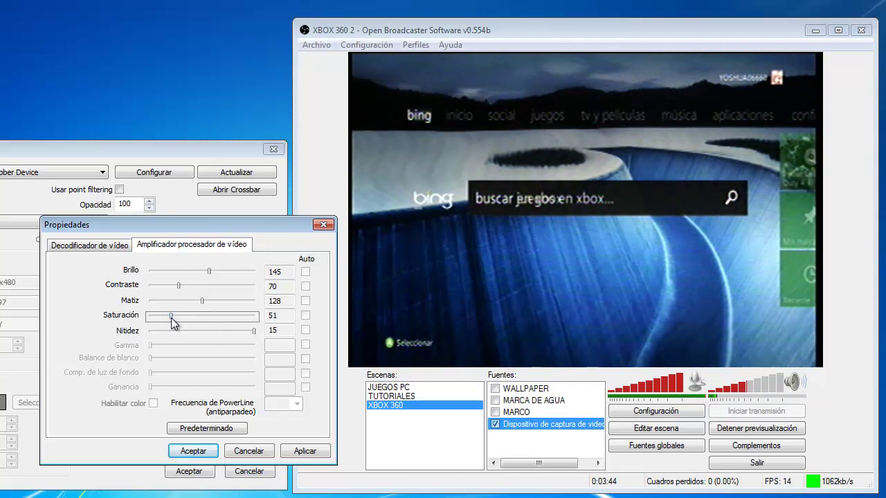
pyautogui.click(302, 451)
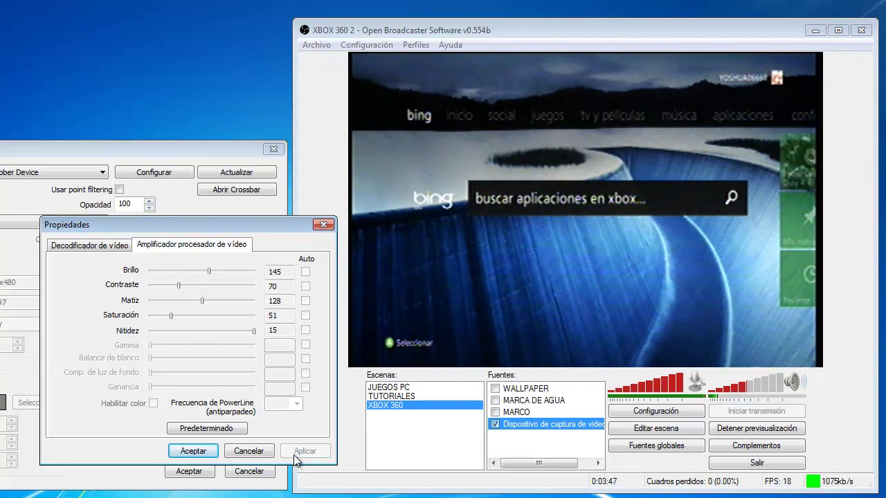
pyautogui.click(194, 453)
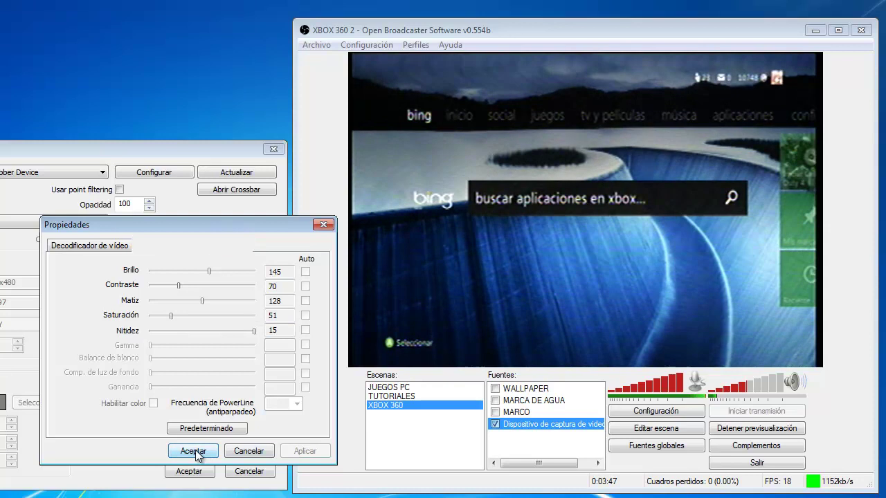
# - Try a gamma of 1.00 for the capture device, return it to 0.75 and accept the device settings
pyautogui.moveTo(122, 432); pyautogui.dragTo(159, 433)
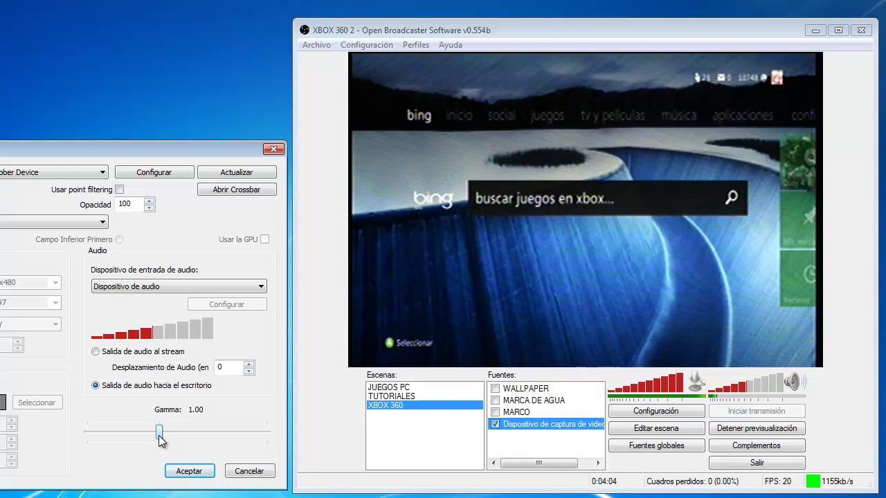
pyautogui.moveTo(156, 435); pyautogui.dragTo(123, 435)
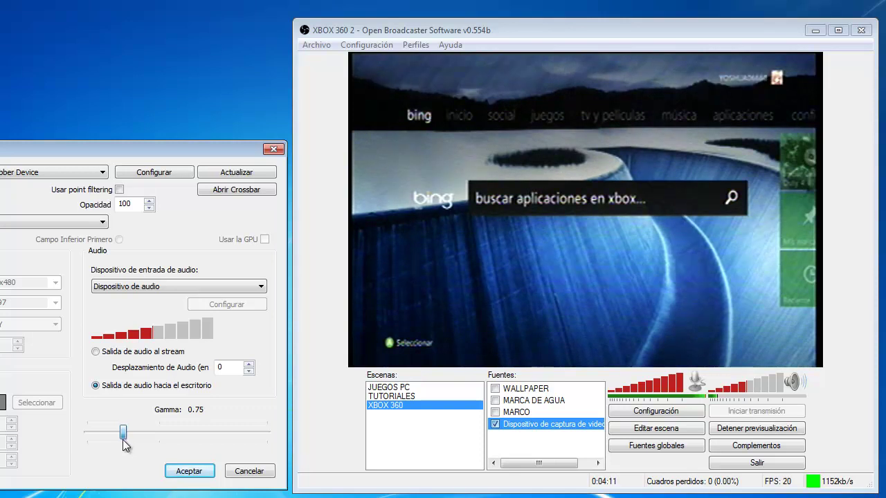
pyautogui.click(193, 474)
# - Enable scene editing and enlarge the video capture source slightly beyond the right edge of the preview
pyautogui.moveTo(690, 31); pyautogui.dragTo(614, 28)
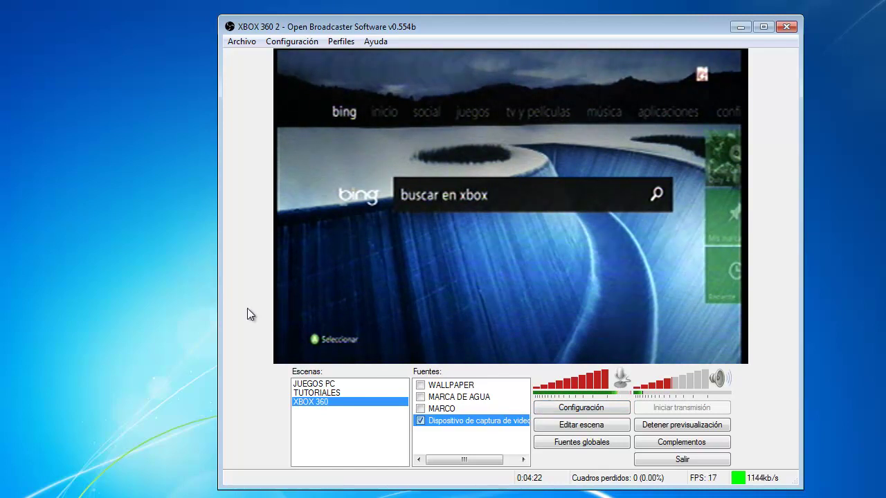
pyautogui.click(572, 425)
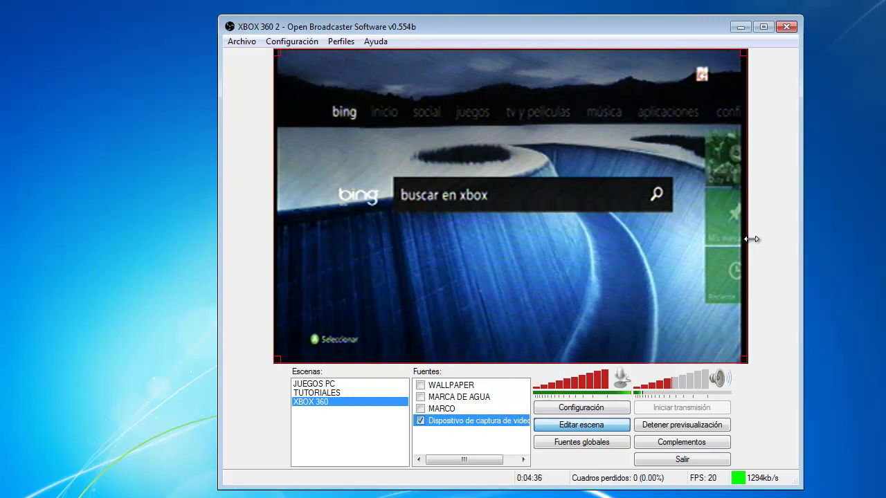
pyautogui.moveTo(753, 239); pyautogui.dragTo(760, 240)
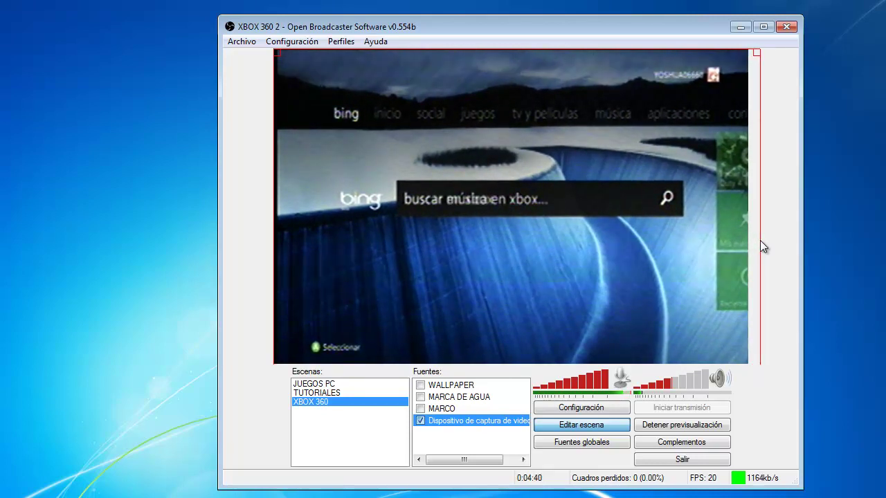
# - Nudge the video capture source left and up so its black borders fall outside the preview, and finish scene editing
pyautogui.press('Left')
pyautogui.press('Left')
pyautogui.press('Left')
pyautogui.press('Left')
pyautogui.press('Left')
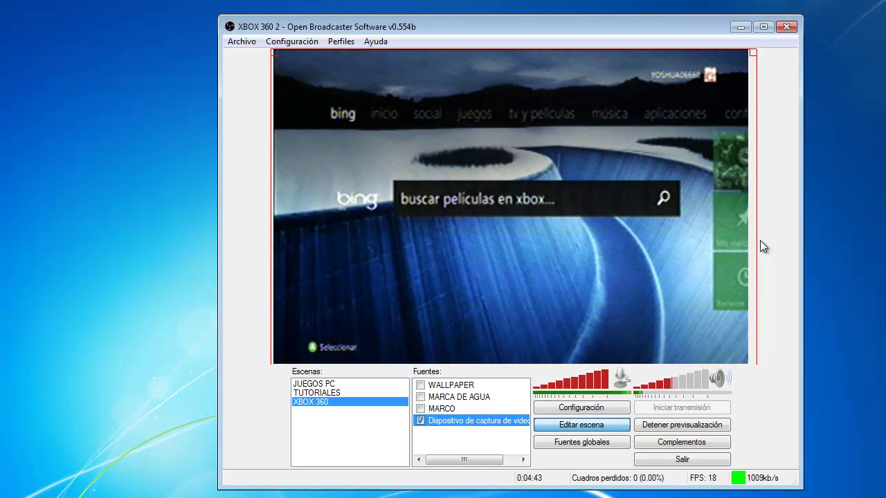
pyautogui.press('Left')
pyautogui.press('Left')
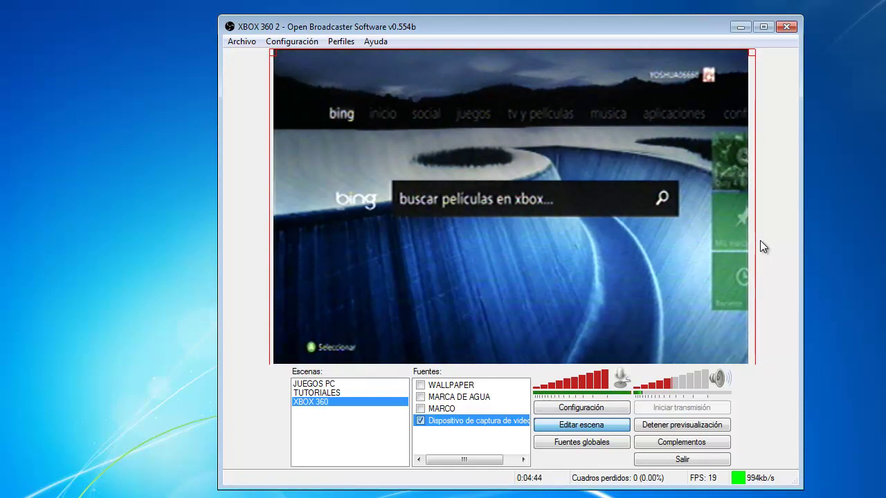
pyautogui.press('Up')
pyautogui.press('Up')
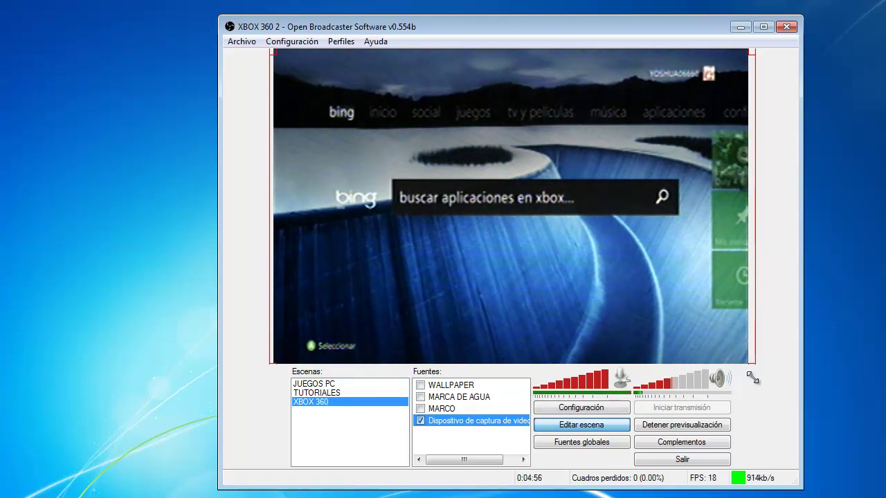
pyautogui.moveTo(753, 357); pyautogui.dragTo(756, 299)
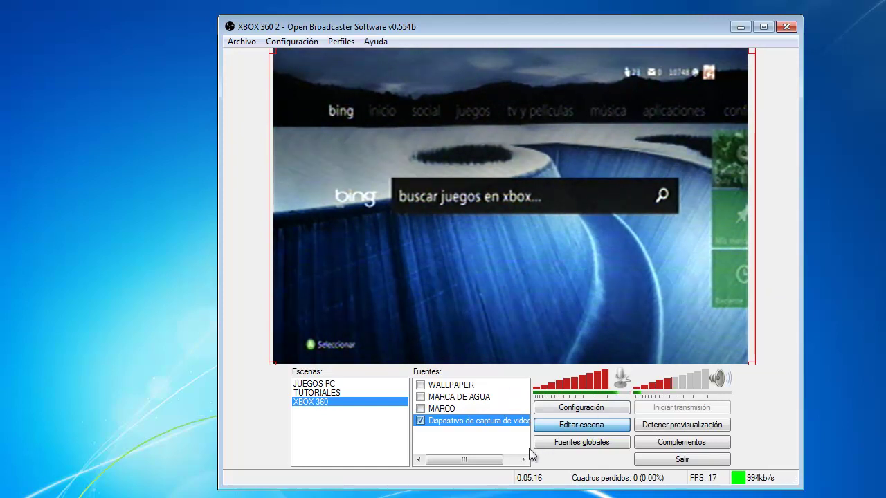
pyautogui.click(569, 426)
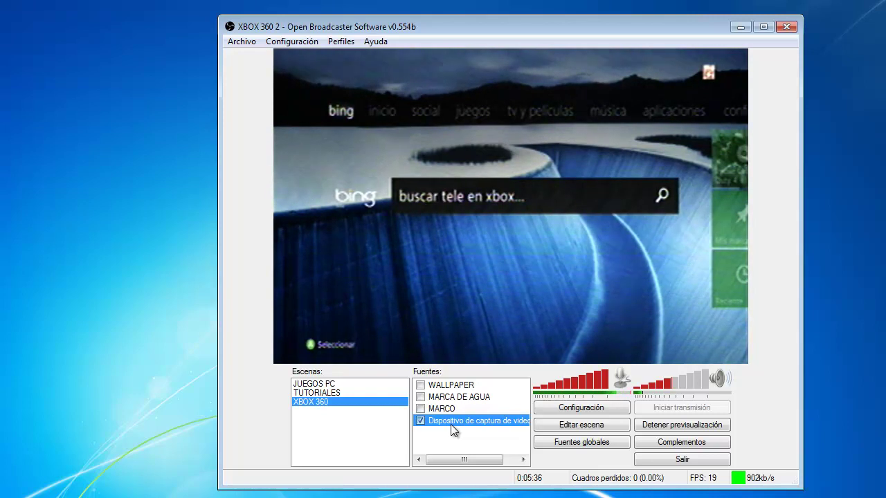
pyautogui.moveTo(579, 386); pyautogui.dragTo(545, 454)
pyautogui.click(613, 389)
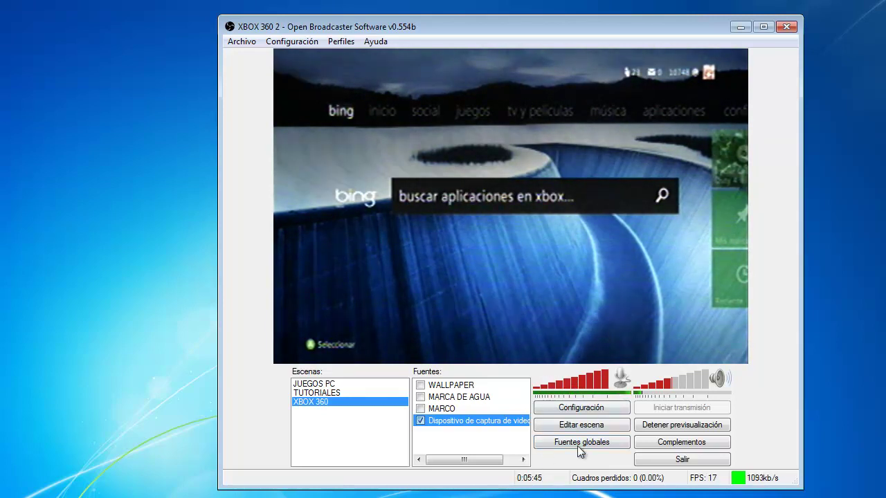
pyautogui.click(674, 383)
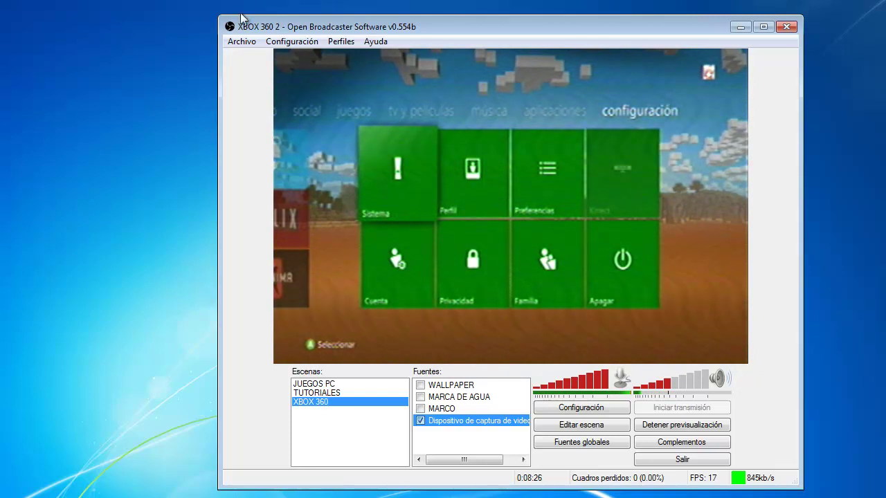
# - Check the resolution and frame rate in the profile's video settings and accept the configuration
pyautogui.click(286, 41)
pyautogui.click(296, 58)
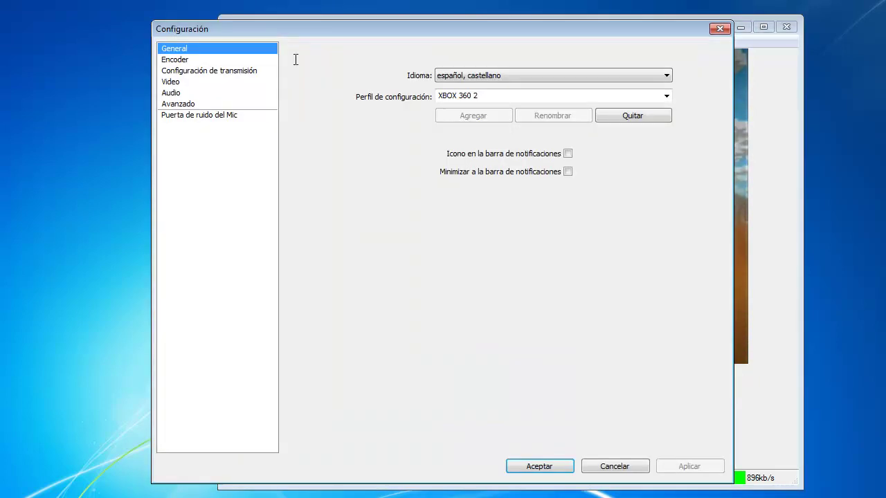
pyautogui.click(174, 84)
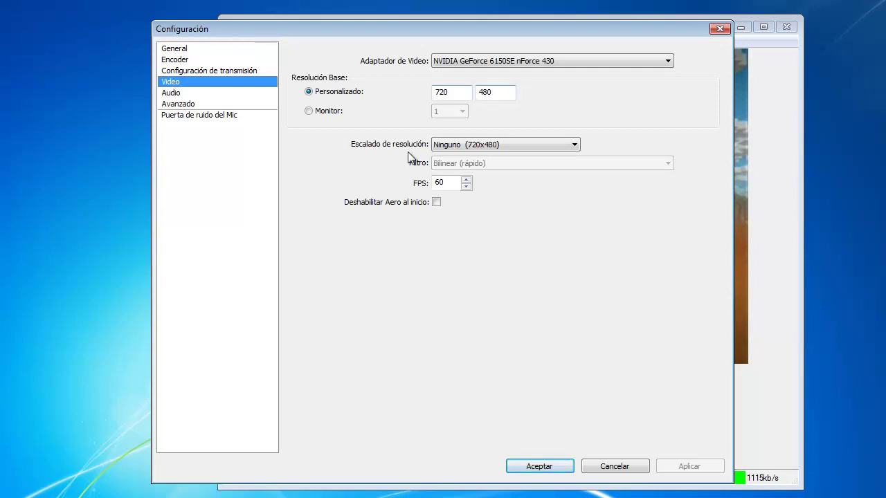
pyautogui.click(539, 466)
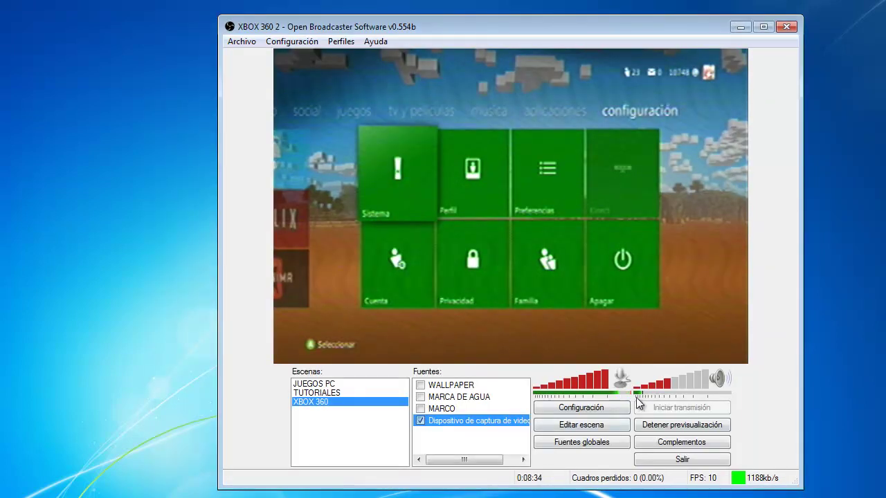
# - Stop the preview and start the transmission of the XBOX 360 scene
pyautogui.click(677, 426)
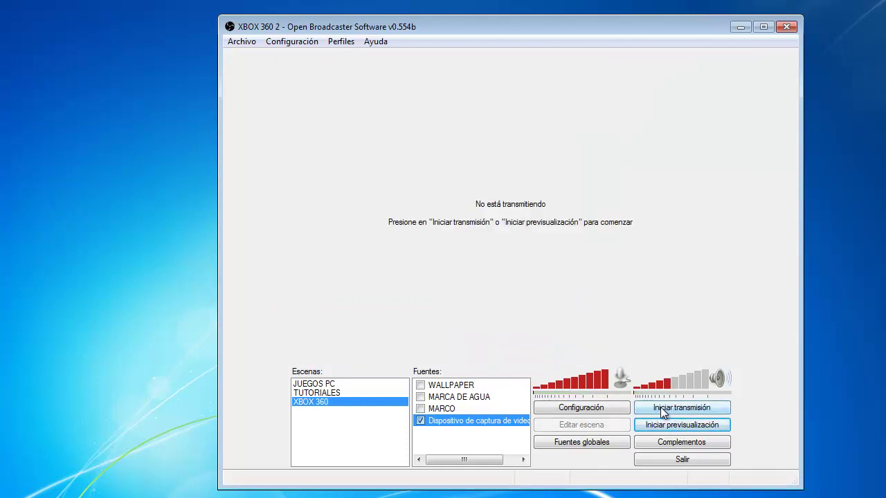
pyautogui.click(658, 407)
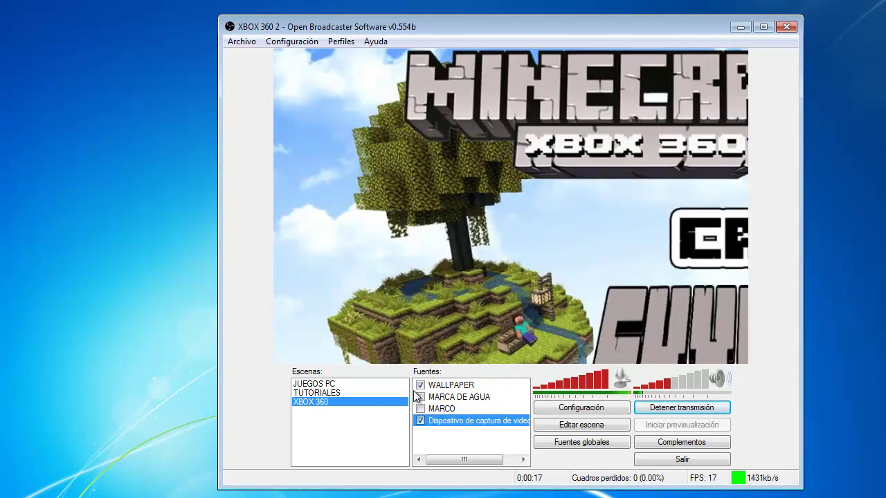
# - Hide the WALLPAPER source, show and hide MARCA DE AGUA, and show and hide MARCO
pyautogui.click(420, 385)
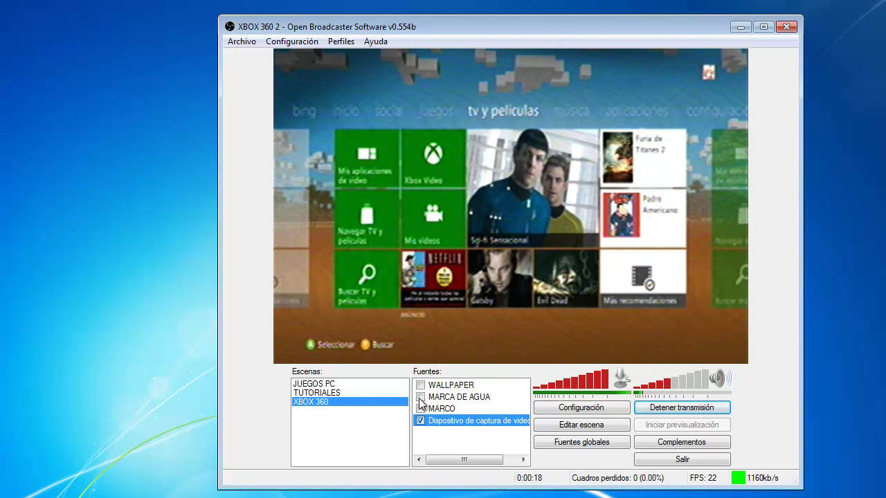
pyautogui.click(420, 397)
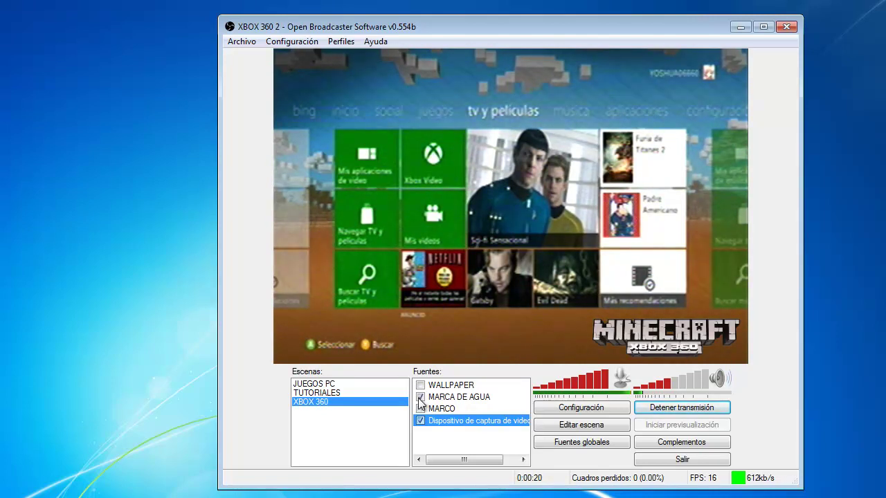
pyautogui.click(420, 397)
pyautogui.click(420, 409)
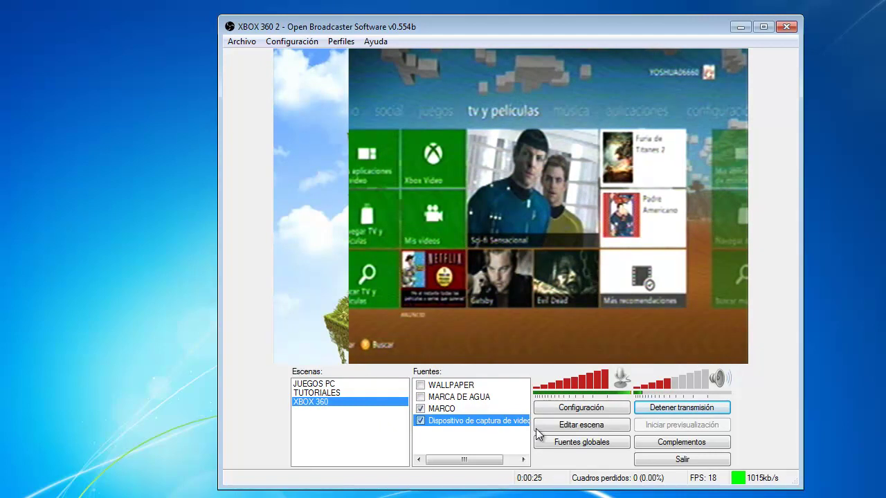
pyautogui.click(418, 409)
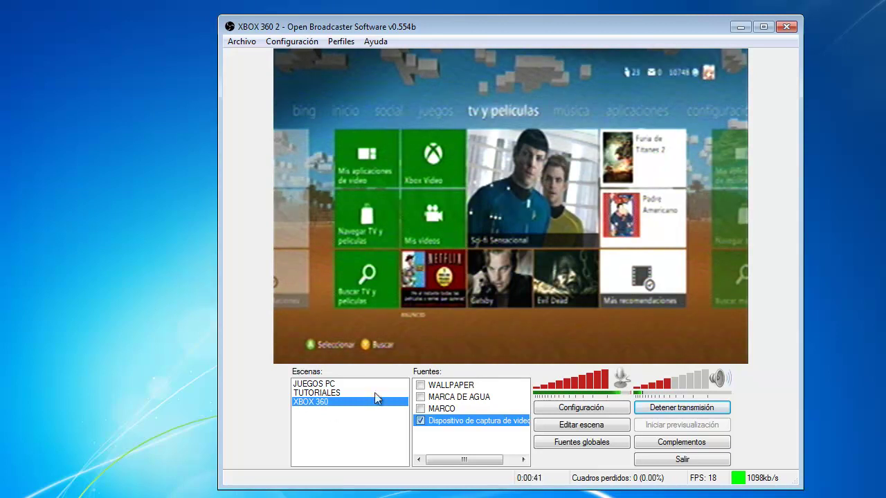
# - Show the MARCO source, enable scene editing, try shrinking the video capture source and fit it back to the preview
pyautogui.click(419, 408)
pyautogui.click(576, 425)
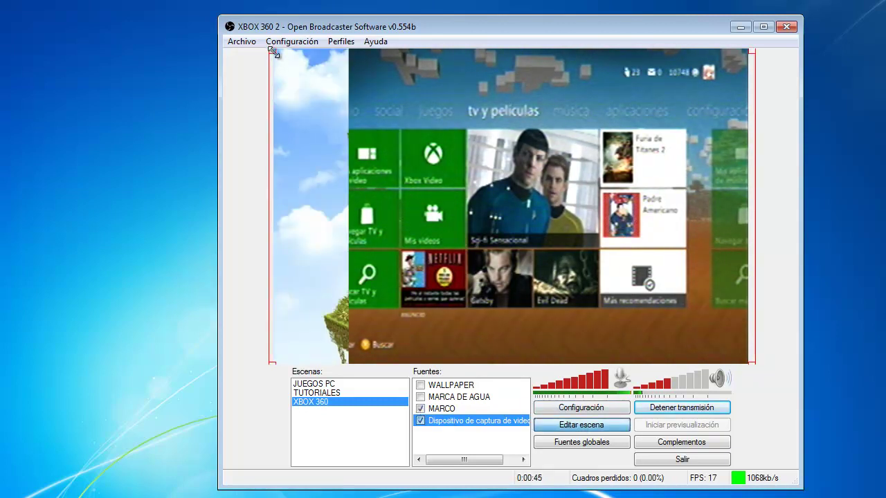
pyautogui.moveTo(273, 54); pyautogui.dragTo(488, 195)
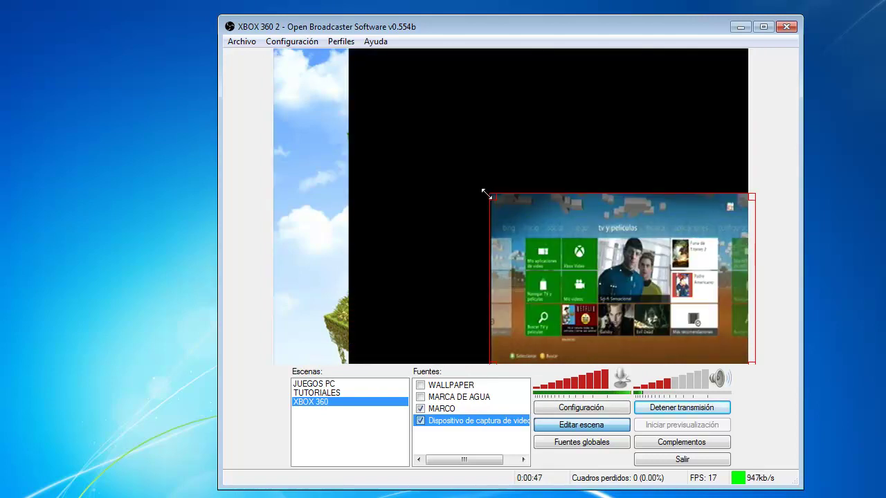
pyautogui.hotkey('ctrl', 'f')
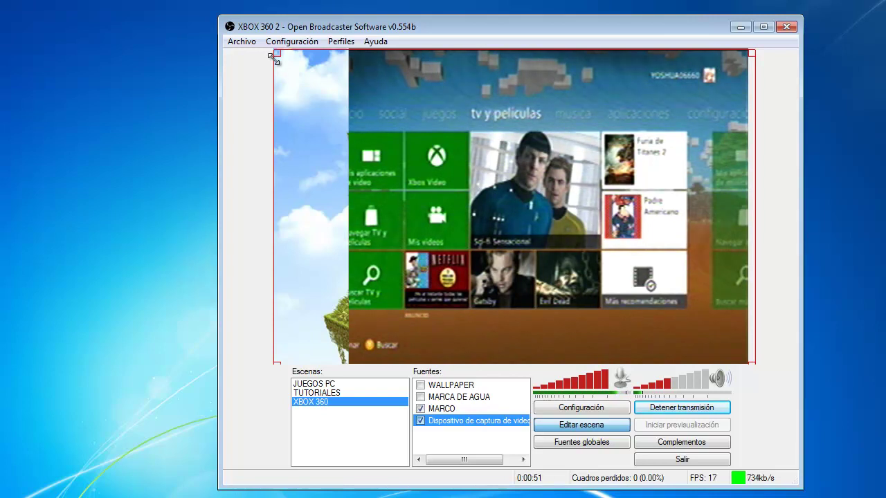
# - Resize the MARCO source to fit the preview's full width and hide it again
pyautogui.click(445, 409)
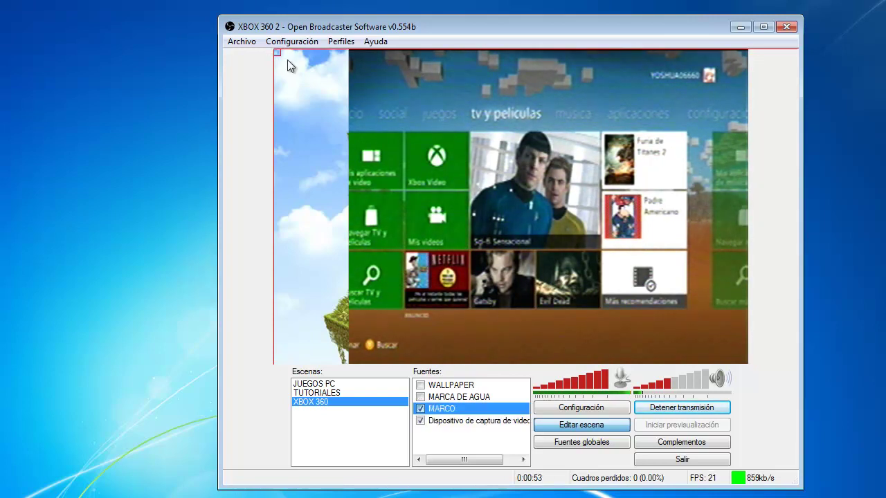
pyautogui.moveTo(281, 55); pyautogui.dragTo(292, 113)
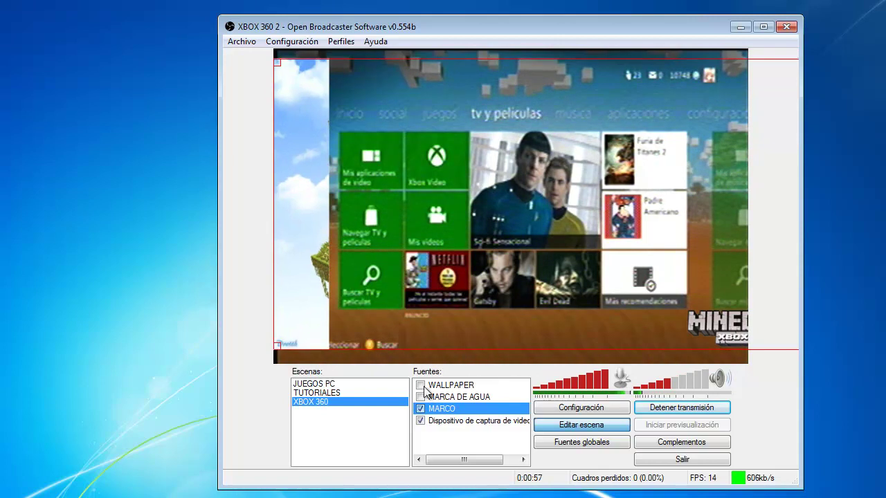
pyautogui.rightClick(443, 410)
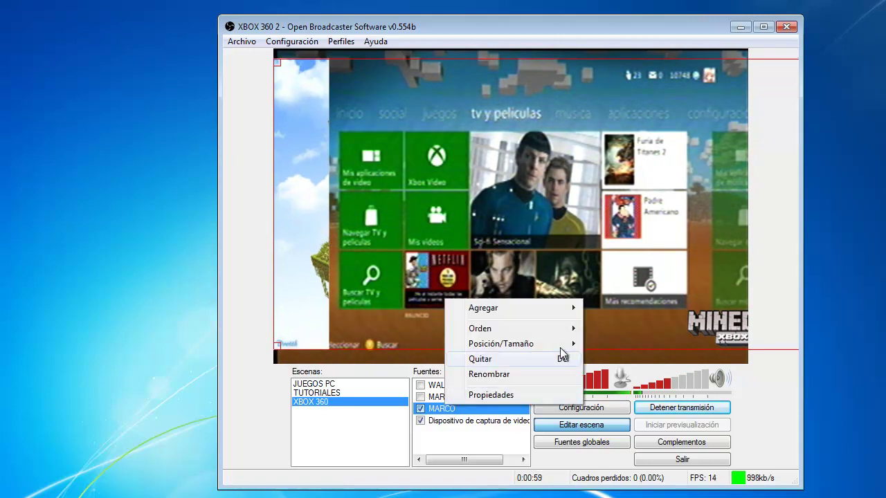
pyautogui.moveTo(560, 346)
pyautogui.click(594, 341)
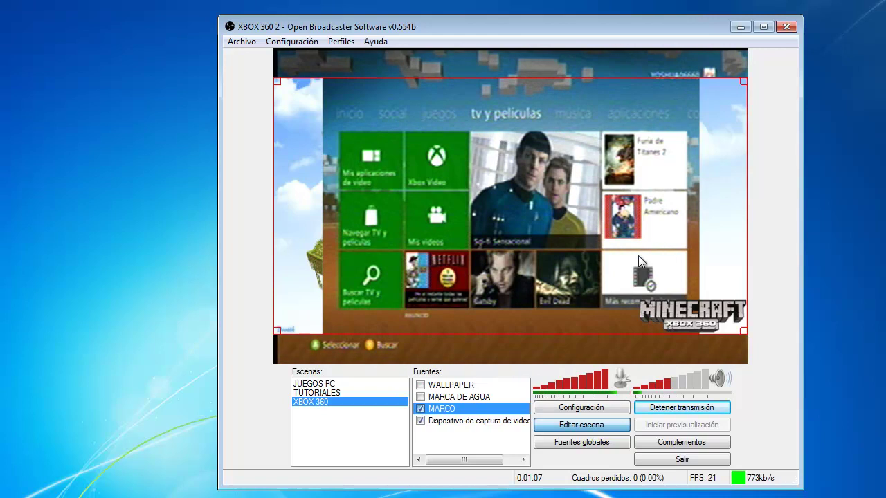
pyautogui.click(420, 409)
# - Widen the video capture source slightly, nudge it left and up past its black borders, and finish scene editing
pyautogui.click(434, 420)
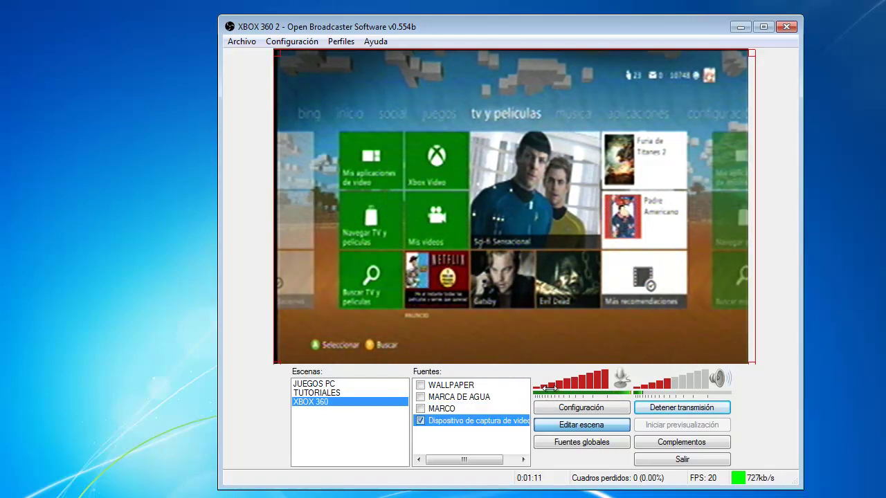
pyautogui.moveTo(754, 302); pyautogui.dragTo(758, 300)
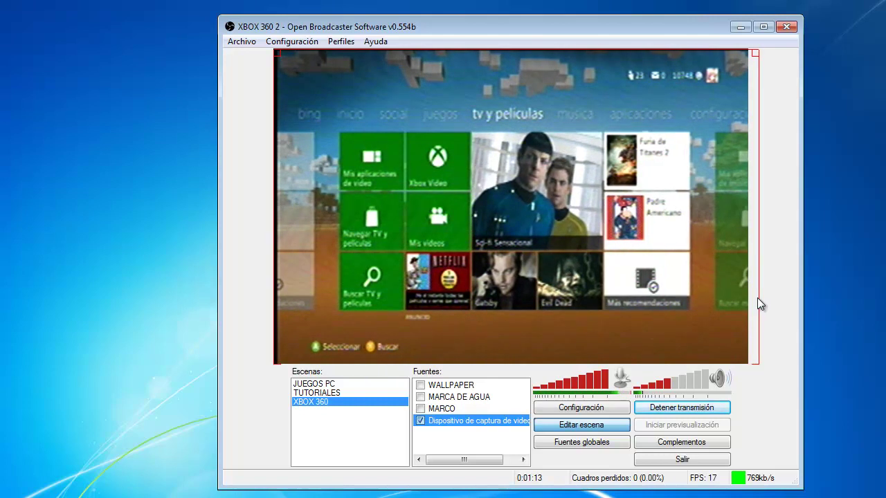
pyautogui.press('Left')
pyautogui.press('Up')
pyautogui.press('Left')
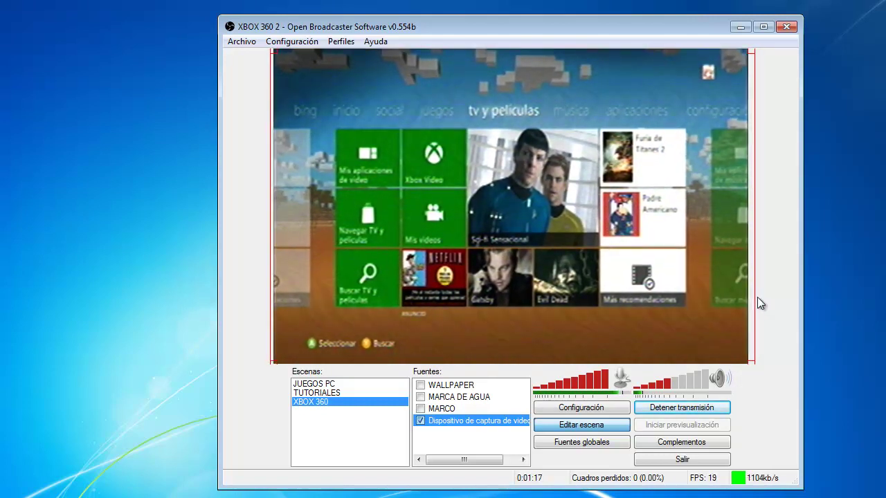
pyautogui.click(569, 427)
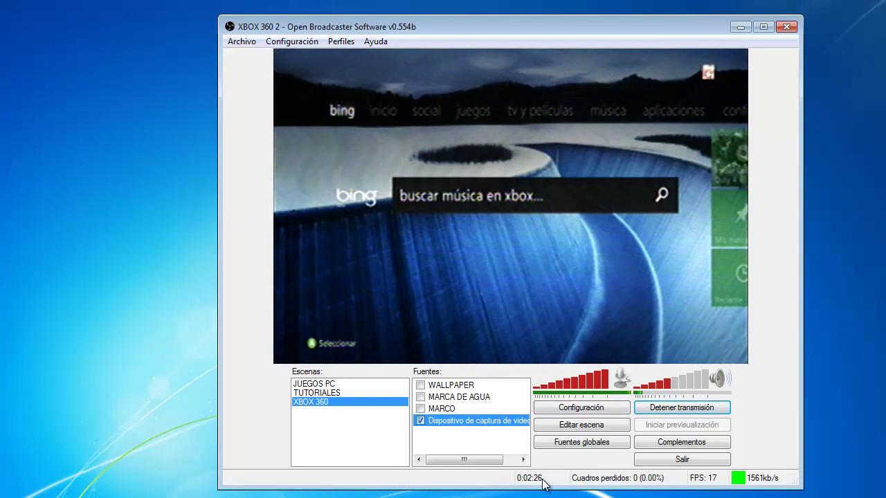
# - Stop the transmission, minimize the broadcasting window and open the Windows Videos library
pyautogui.click(675, 409)
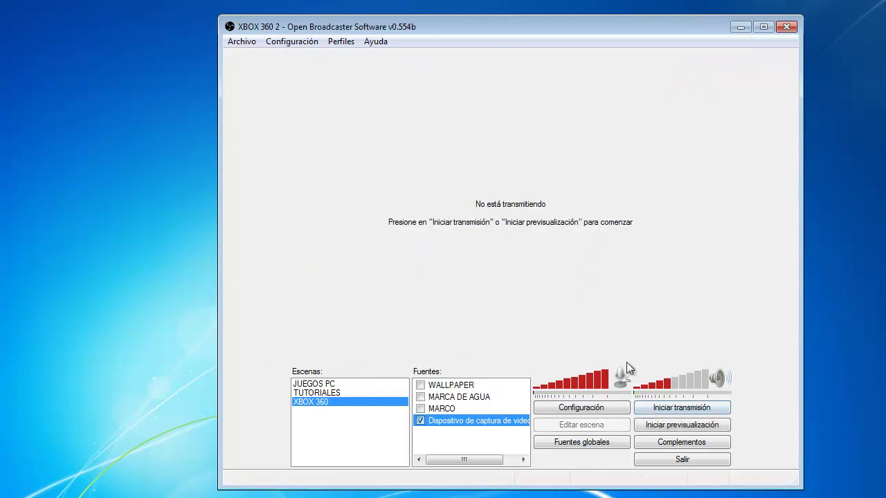
pyautogui.click(740, 29)
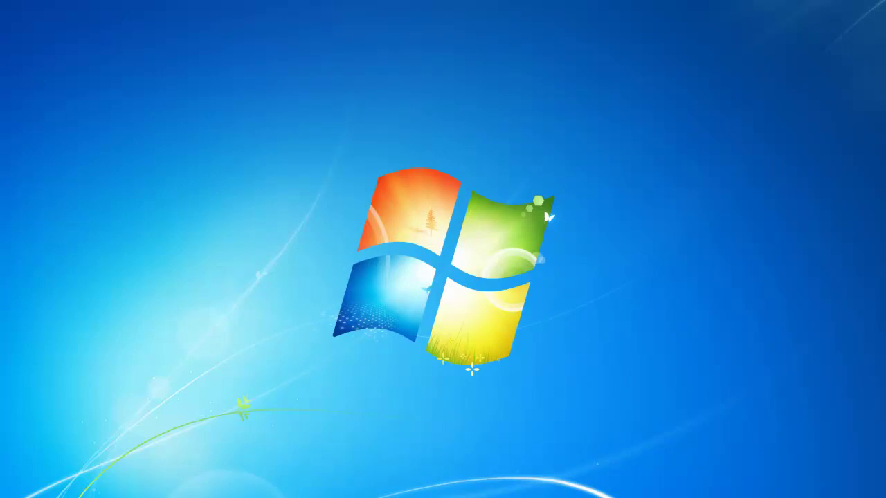
pyautogui.press('super')
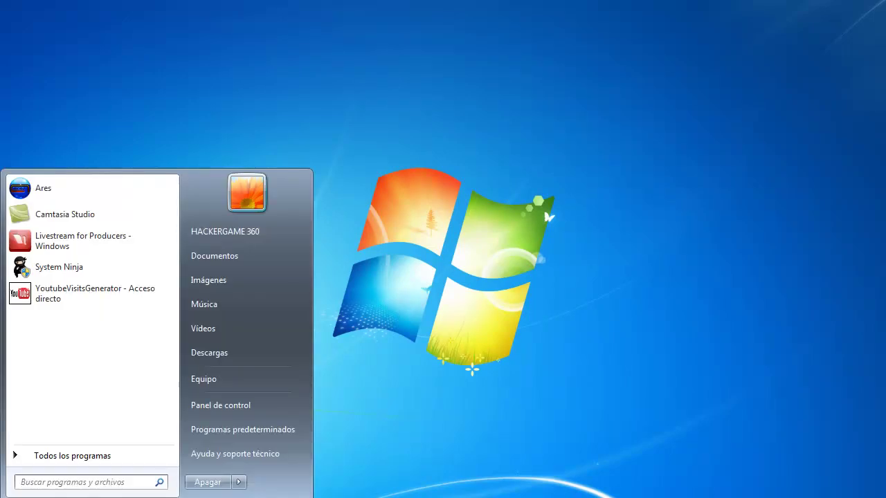
pyautogui.click(210, 330)
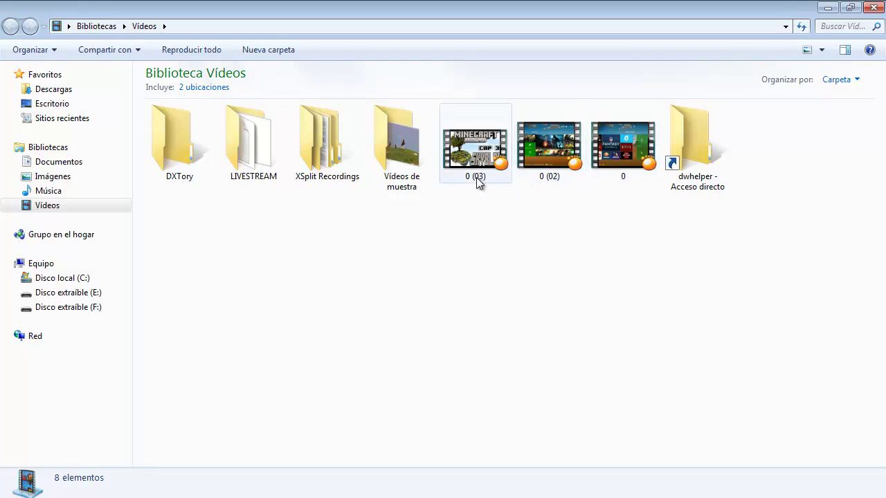
# - Play the recorded video 0 in GOM Player, move the player aside, lower its volume slightly and mute it
pyautogui.click(641, 154)
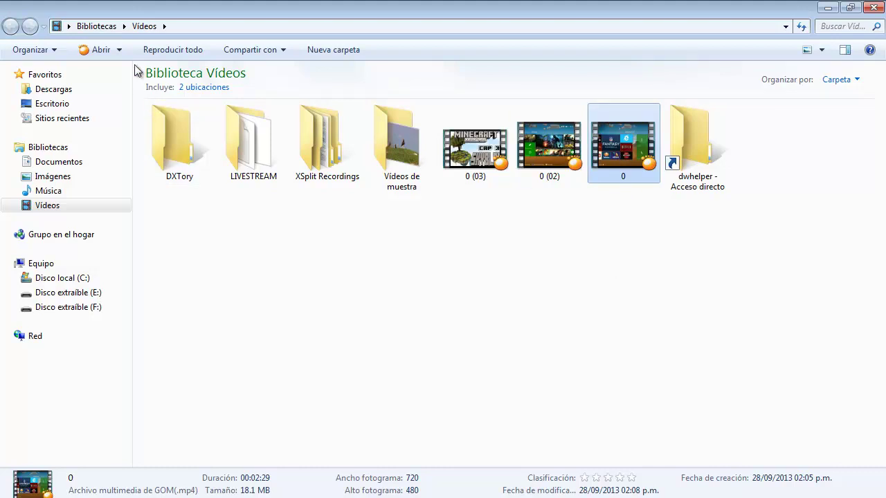
pyautogui.click(93, 49)
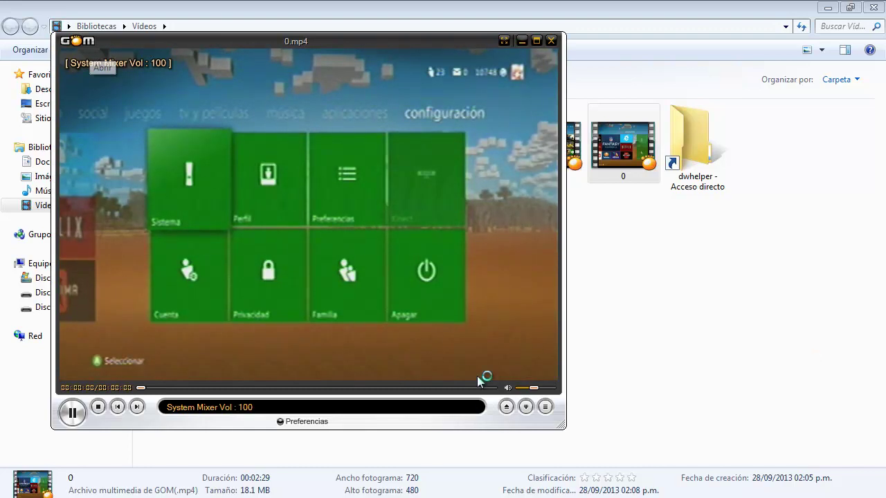
pyautogui.click(509, 389)
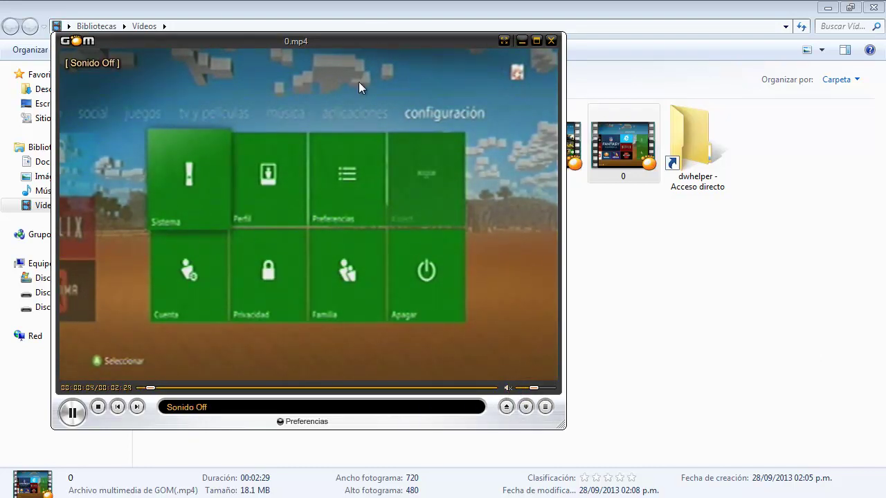
pyautogui.moveTo(379, 43); pyautogui.dragTo(537, 45)
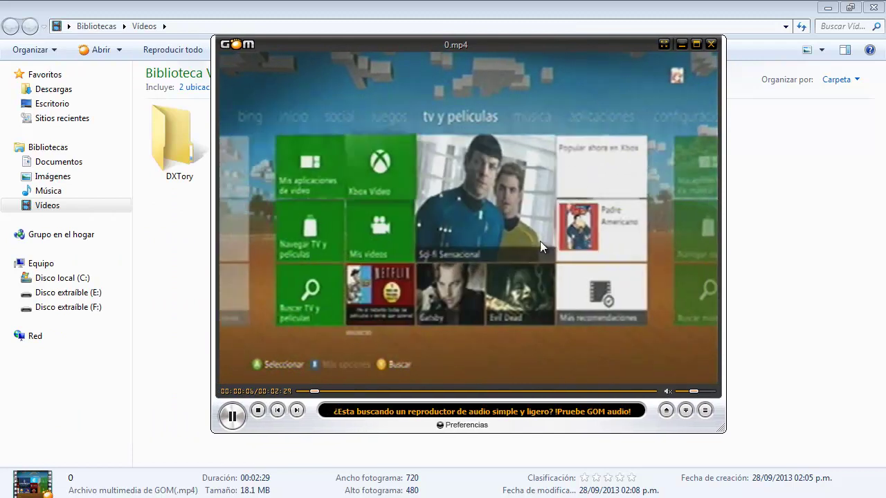
pyautogui.moveTo(694, 391)
pyautogui.mouseDown()
pyautogui.moveTo(676, 393)
pyautogui.moveTo(691, 393)
pyautogui.mouseUp()
pyautogui.press('m')
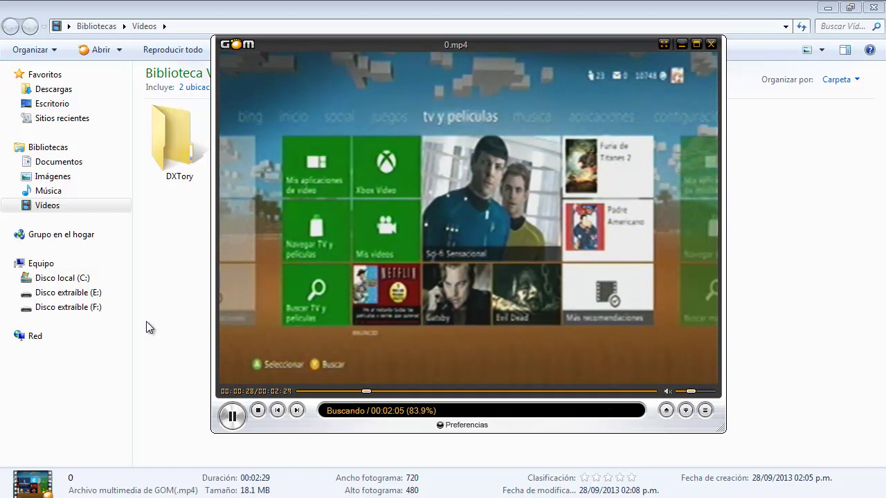
# - Maximize the player, skip ahead through the recording to the voice message part, and briefly unmute it to check the audio
pyautogui.click(697, 44)
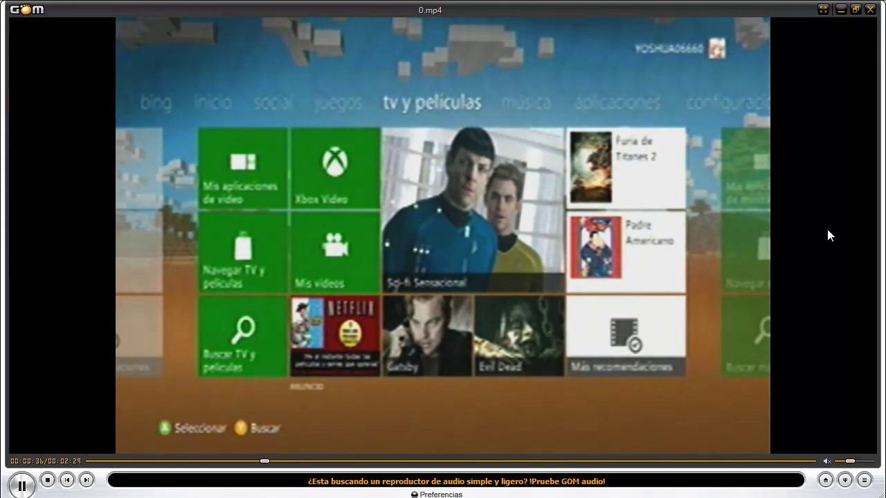
pyautogui.click(317, 463)
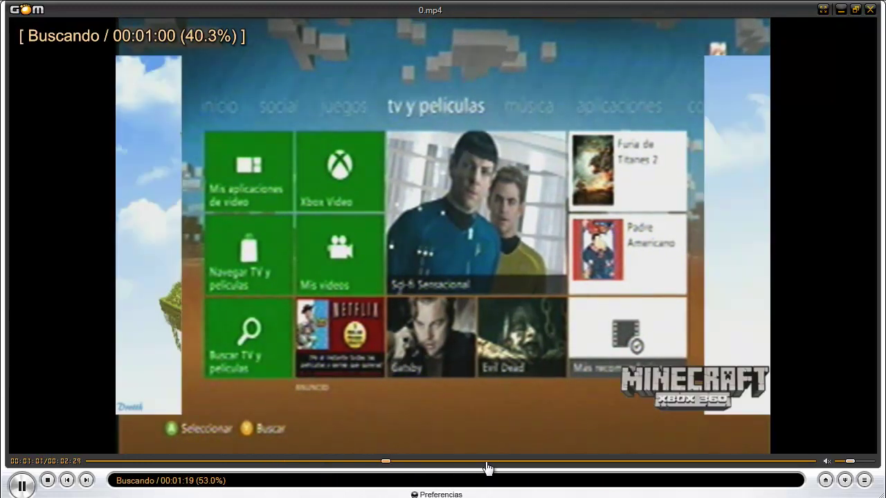
pyautogui.moveTo(487, 469); pyautogui.dragTo(544, 466)
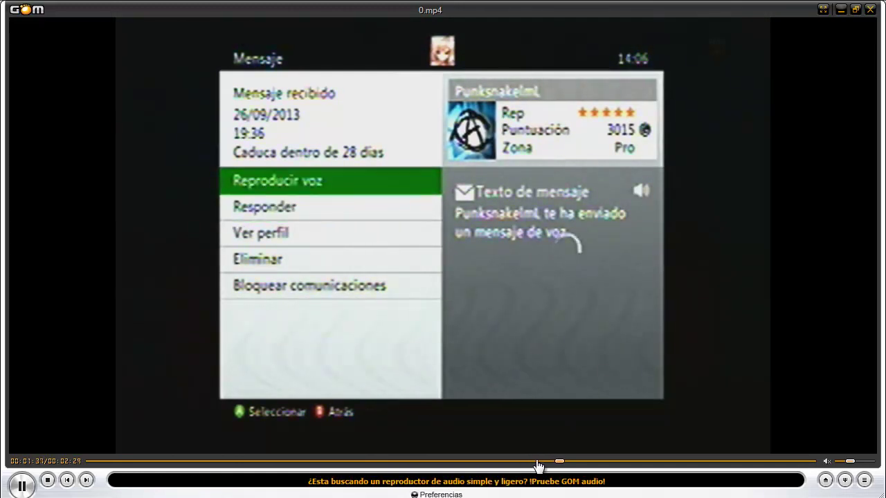
pyautogui.click(827, 463)
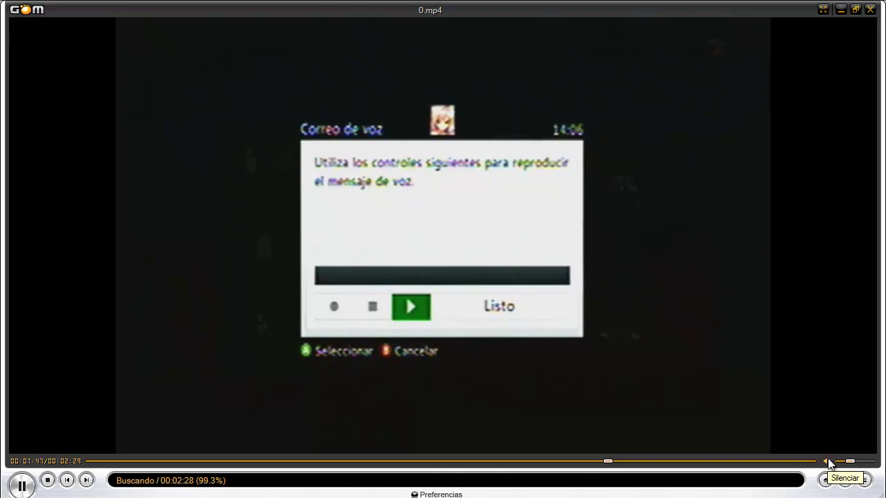
pyautogui.click(828, 463)
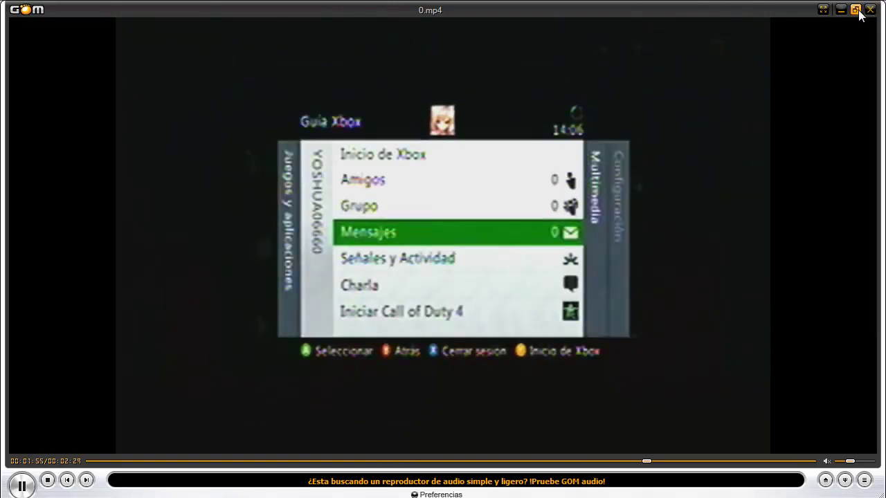
# - Restore and shrink the video player into the corner, minimize the Videos library, and place the Open Broadcaster Software window beside the player
pyautogui.click(855, 9)
pyautogui.moveTo(606, 45); pyautogui.dragTo(387, 12)
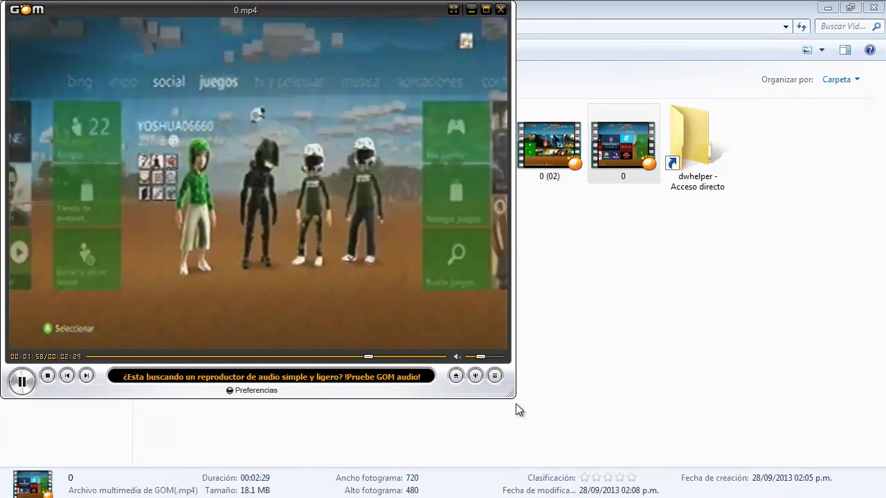
pyautogui.moveTo(514, 397); pyautogui.dragTo(322, 266)
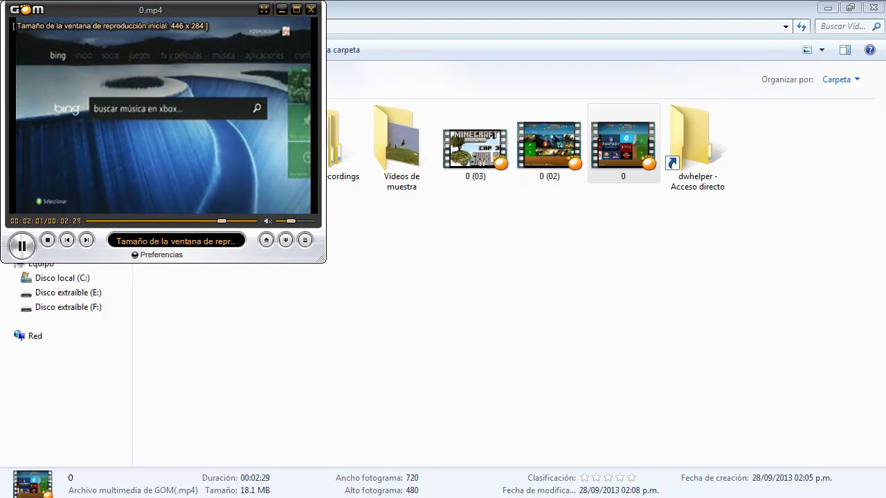
pyautogui.click(827, 9)
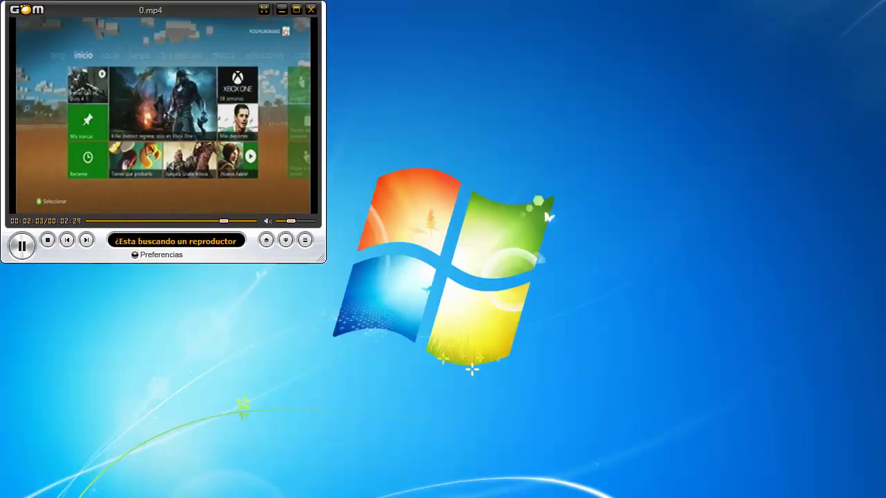
pyautogui.hotkey('alt', 'Tab')
pyautogui.moveTo(536, 26); pyautogui.dragTo(609, 25)
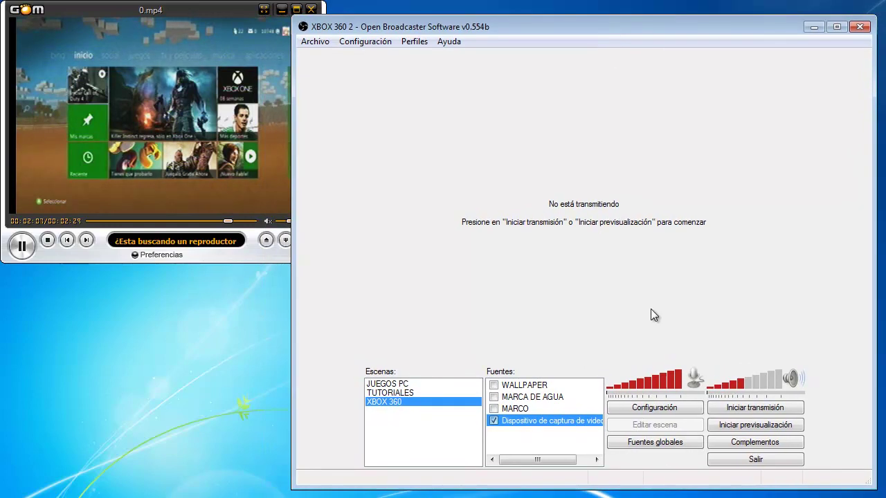
# - Review the video capture device's audio output settings, accept them, and raise the desktop audio volume to maximum
pyautogui.doubleClick(520, 422)
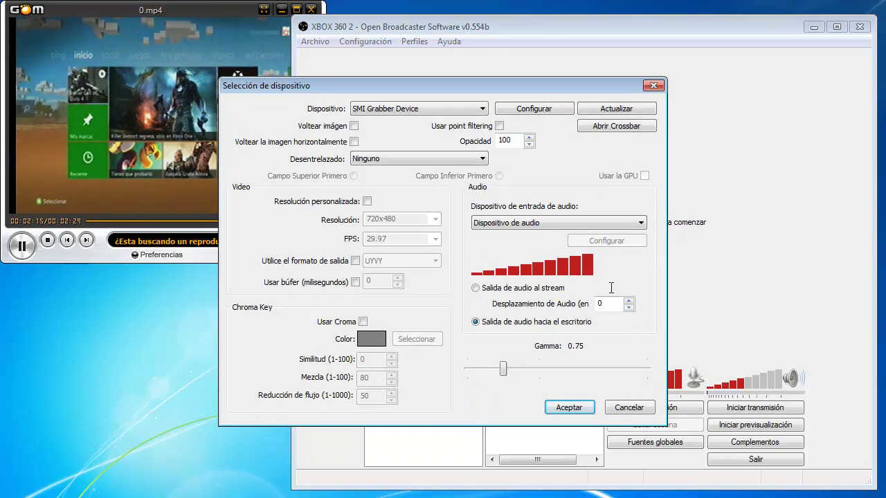
pyautogui.click(563, 409)
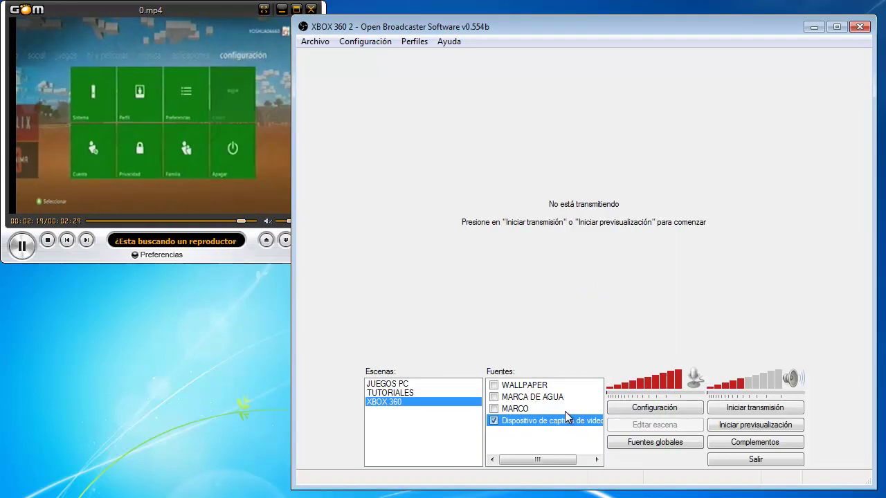
pyautogui.moveTo(738, 382); pyautogui.dragTo(785, 388)
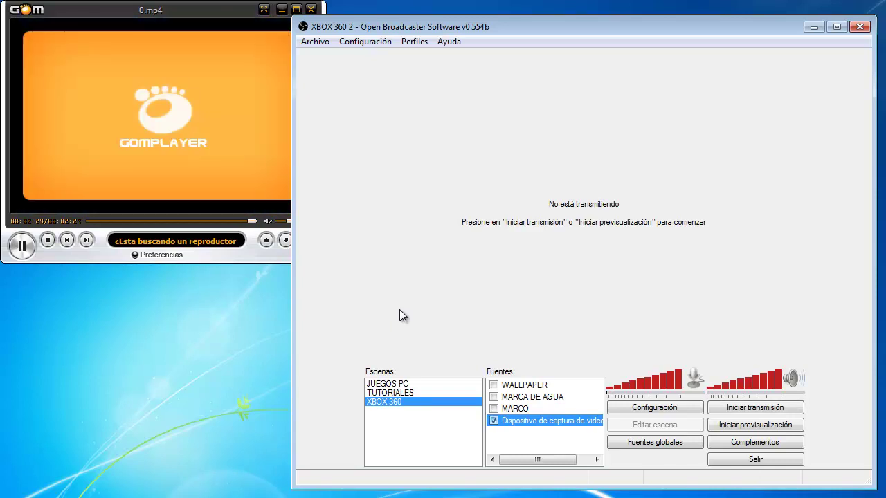
# - Replay the recording 0 from the beginning in a reduced GOM Player window, and close the player
pyautogui.click(220, 19)
pyautogui.click(22, 246)
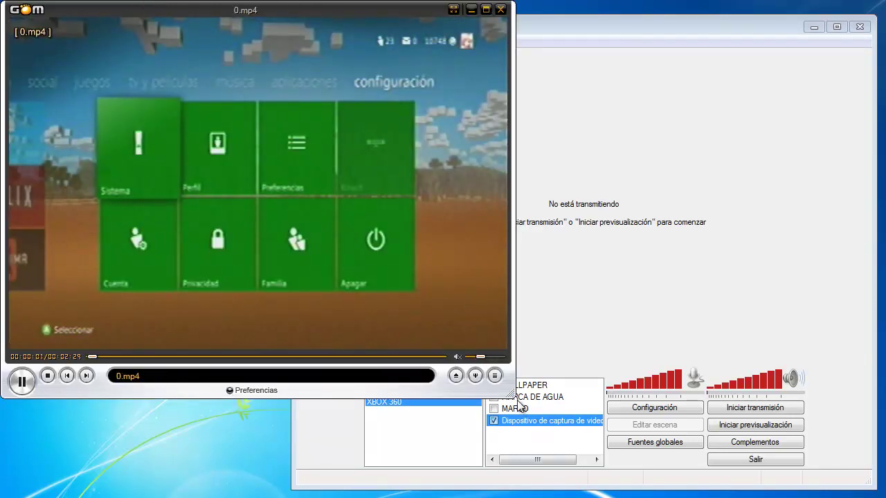
pyautogui.moveTo(513, 397); pyautogui.dragTo(276, 277)
pyautogui.moveTo(206, 277); pyautogui.dragTo(206, 239)
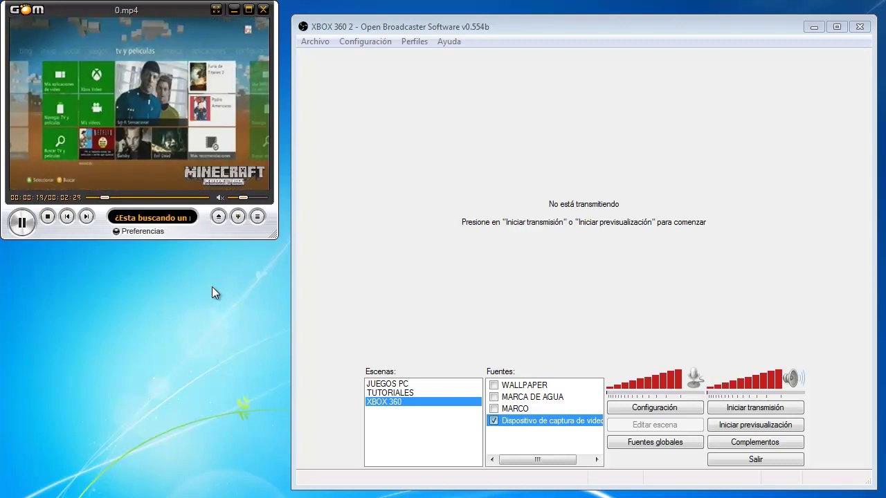
pyautogui.click(264, 11)
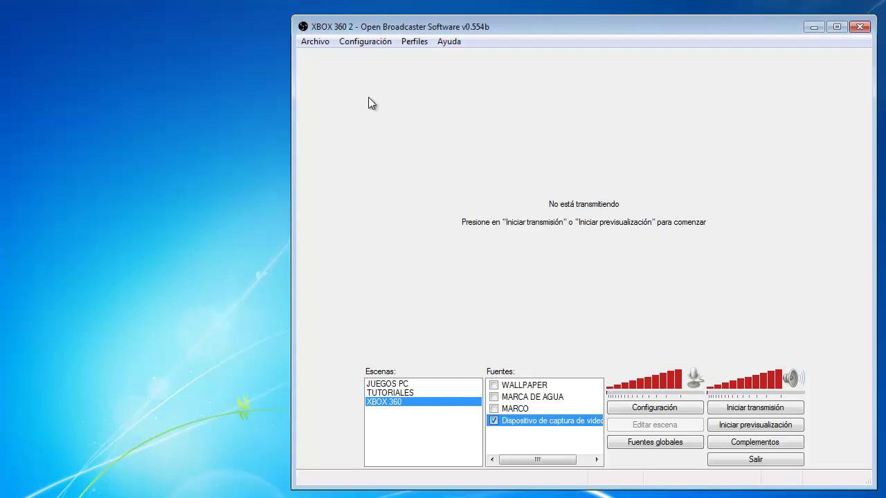
# - Record a second test transmission of the Xbox 360 with the microphone muted, stop it and minimize the broadcasting window
pyautogui.click(759, 409)
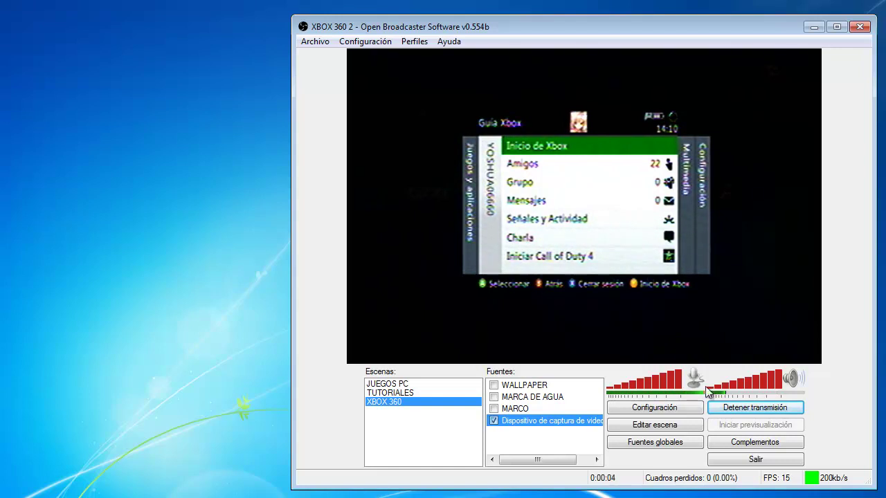
pyautogui.press('F1')
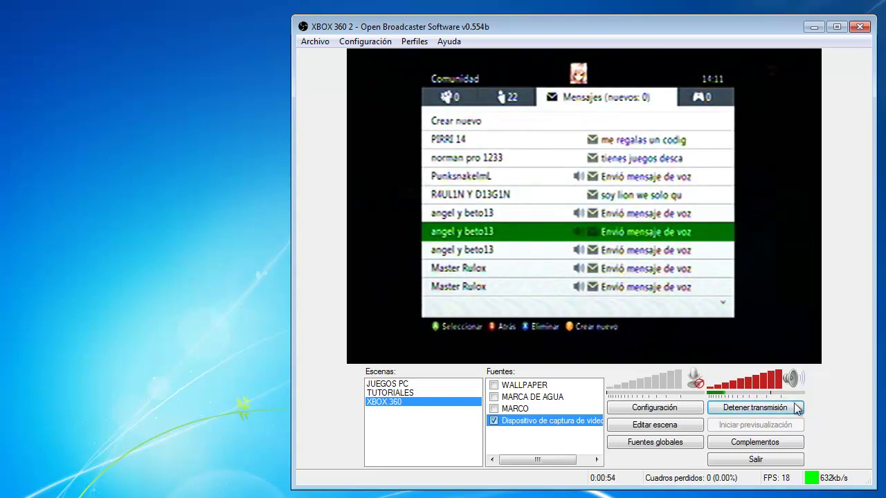
pyautogui.click(727, 412)
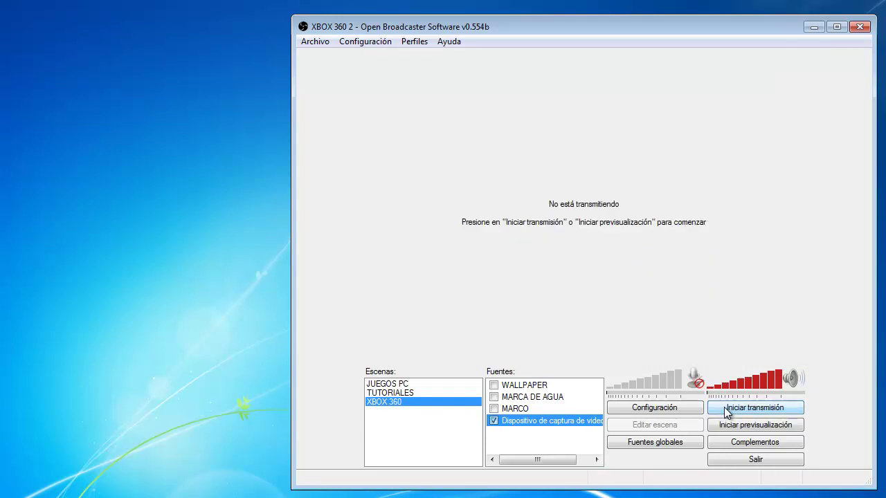
pyautogui.click(814, 27)
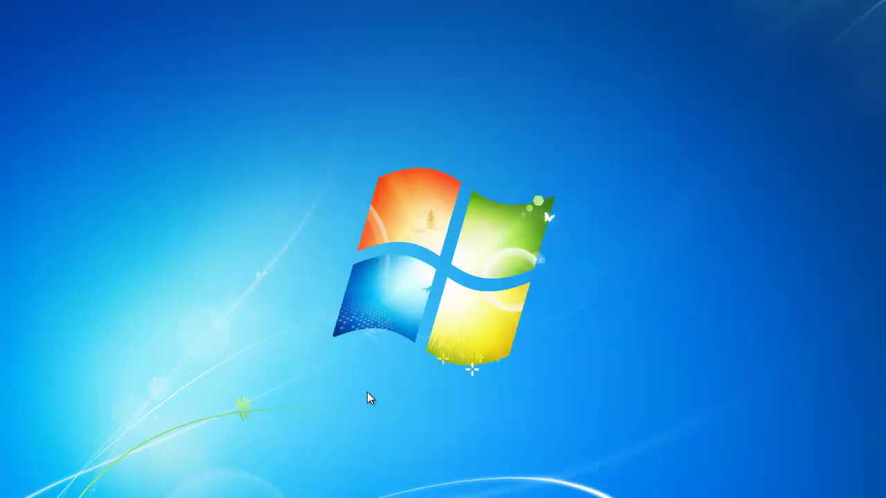
# - Open the Videos library, play the recording 0 (01) with the sound on, and move the player towards the screen centre
pyautogui.click(62, 495)
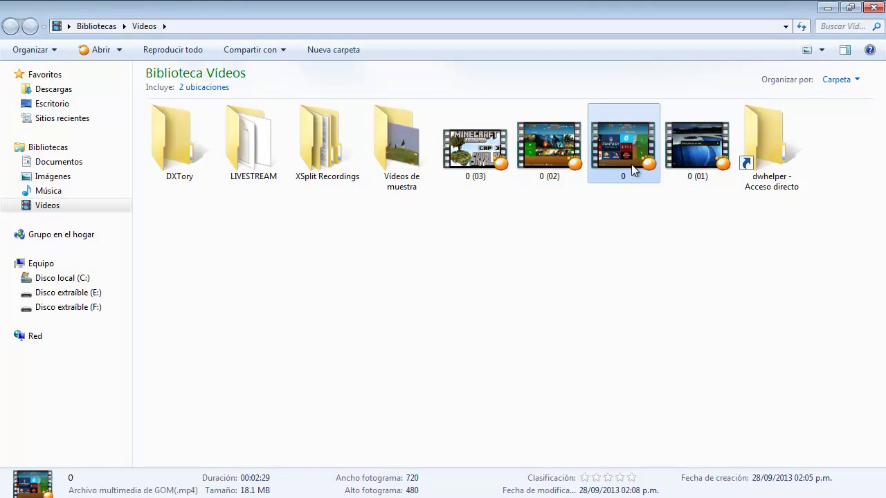
pyautogui.click(687, 153)
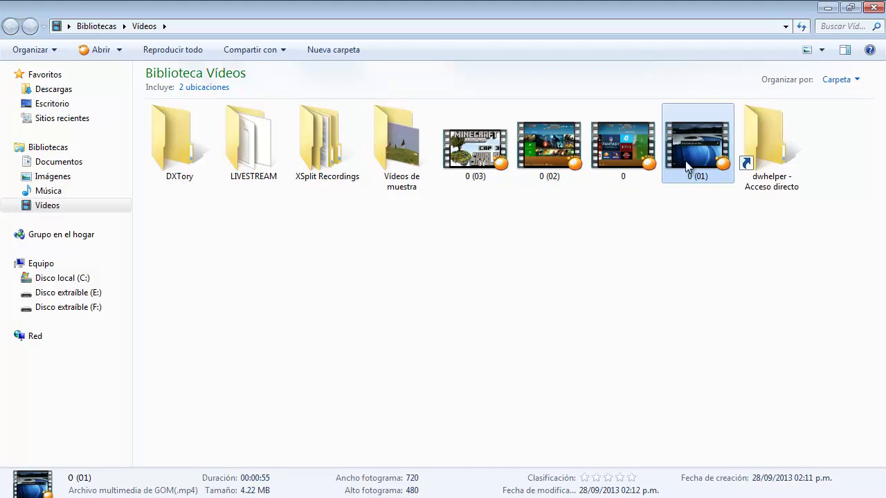
pyautogui.click(92, 52)
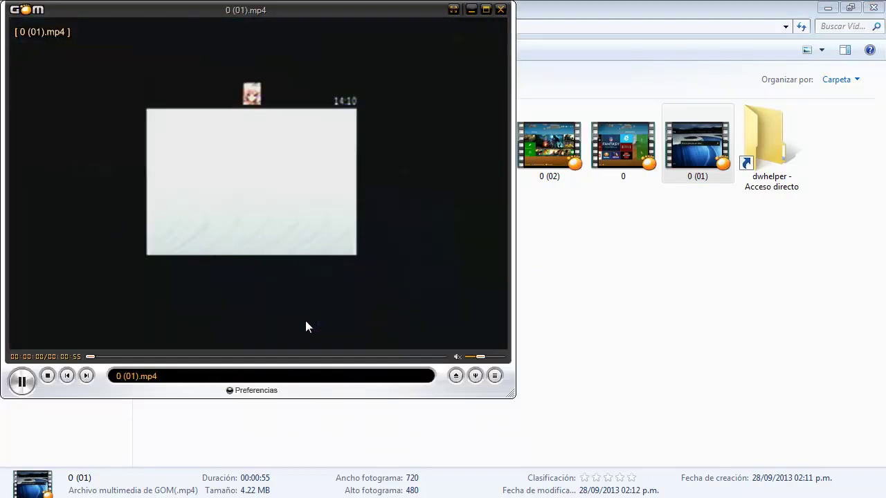
pyautogui.click(457, 360)
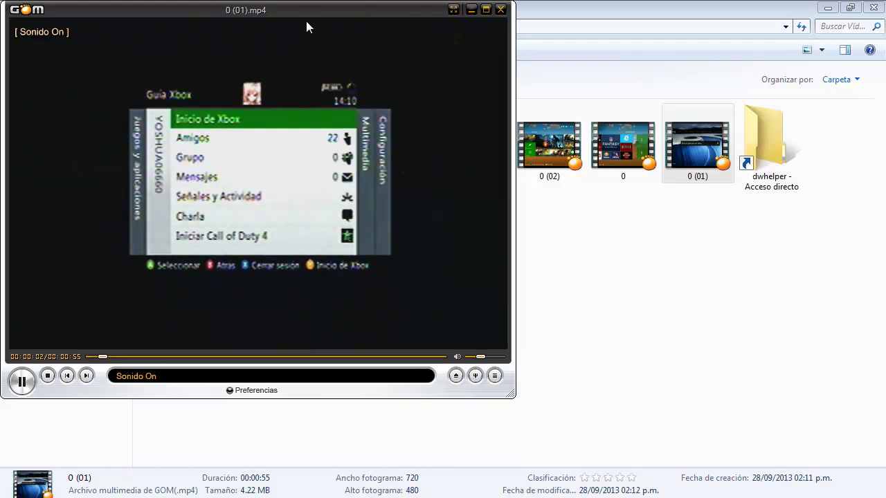
pyautogui.moveTo(319, 11); pyautogui.dragTo(504, 37)
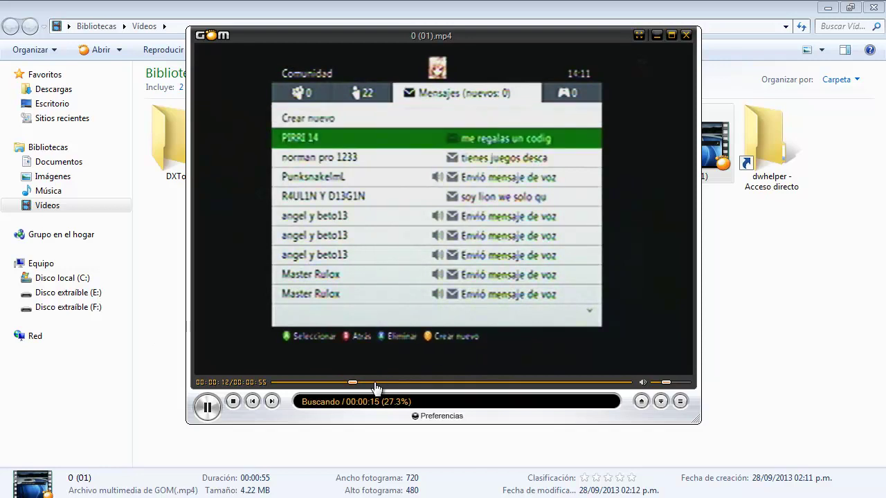
# - Skip ahead through the recording 0 (01) to check the voice message audio, and close the player
pyautogui.click(408, 382)
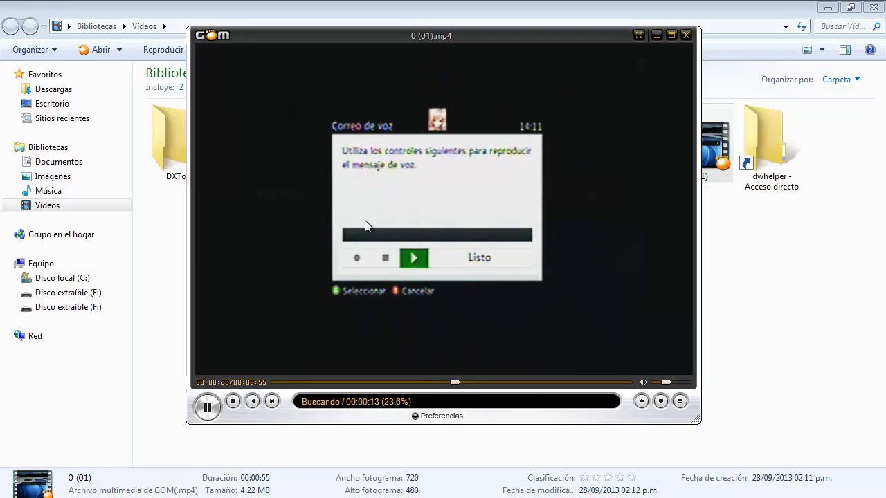
pyautogui.click(501, 383)
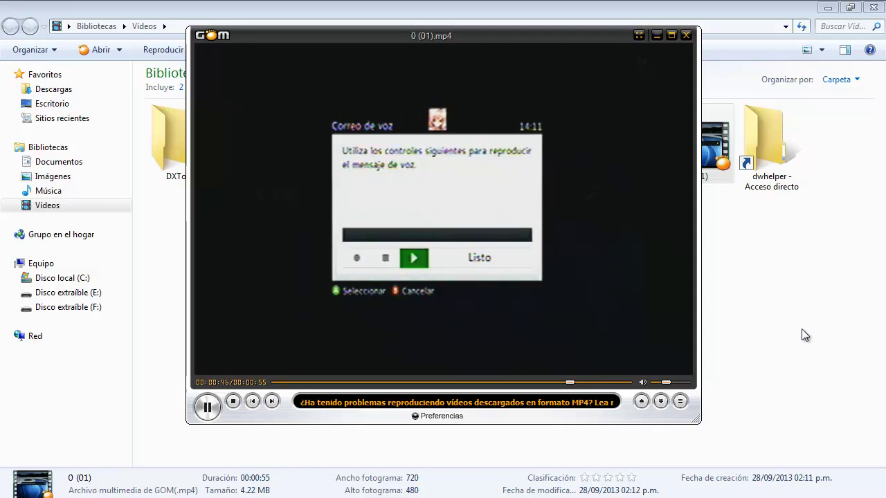
pyautogui.click(686, 35)
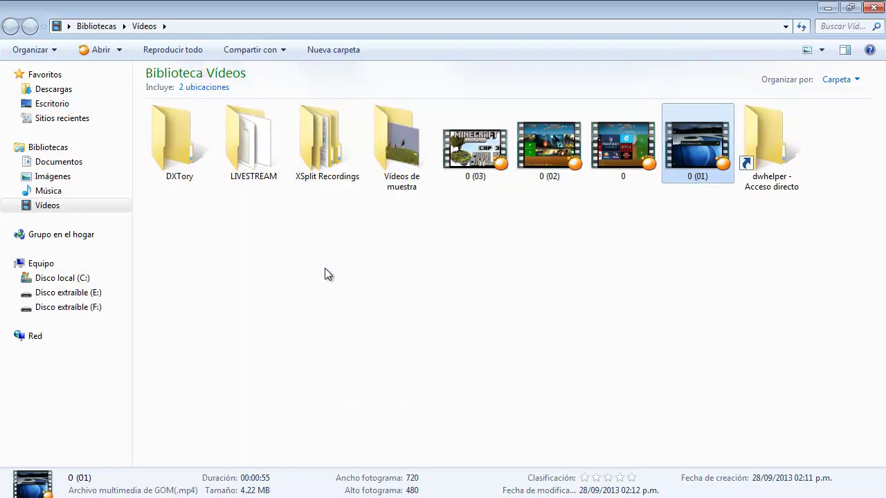
# - Dismiss the screen recorder window and delete the test recordings 0 and 0 (01) from the Videos library
pyautogui.click(805, 306)
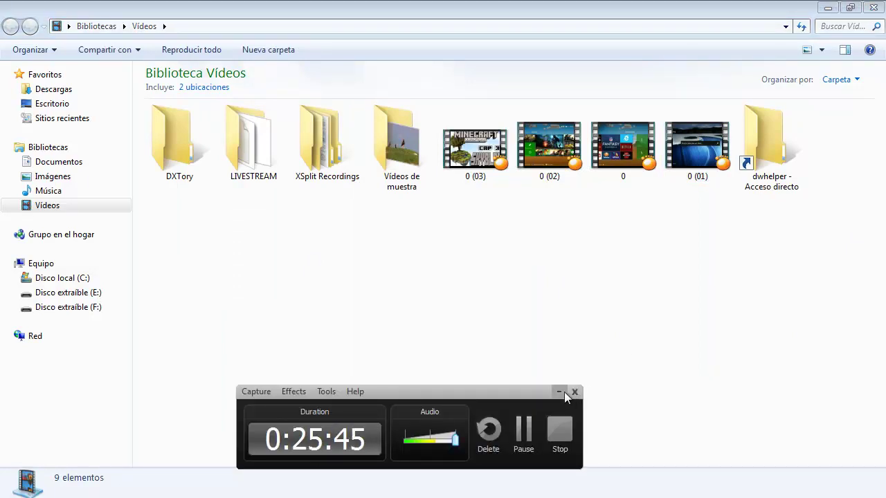
pyautogui.click(574, 392)
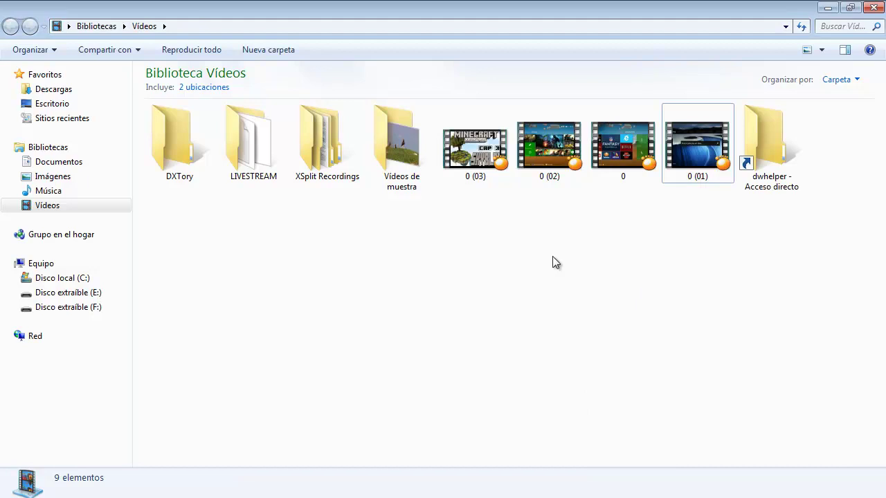
pyautogui.moveTo(688, 201); pyautogui.dragTo(617, 103)
pyautogui.click(627, 239)
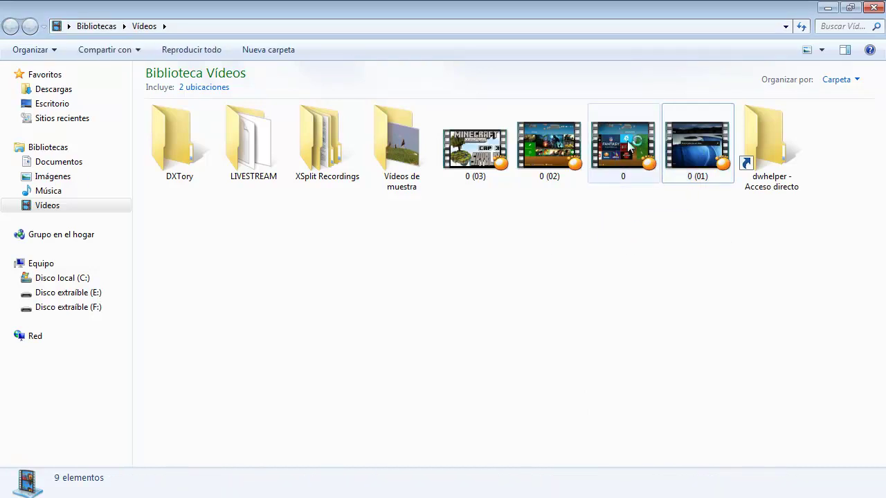
pyautogui.click(629, 139)
pyautogui.click(708, 155)
pyautogui.click(637, 229)
pyautogui.moveTo(619, 216); pyautogui.dragTo(697, 145)
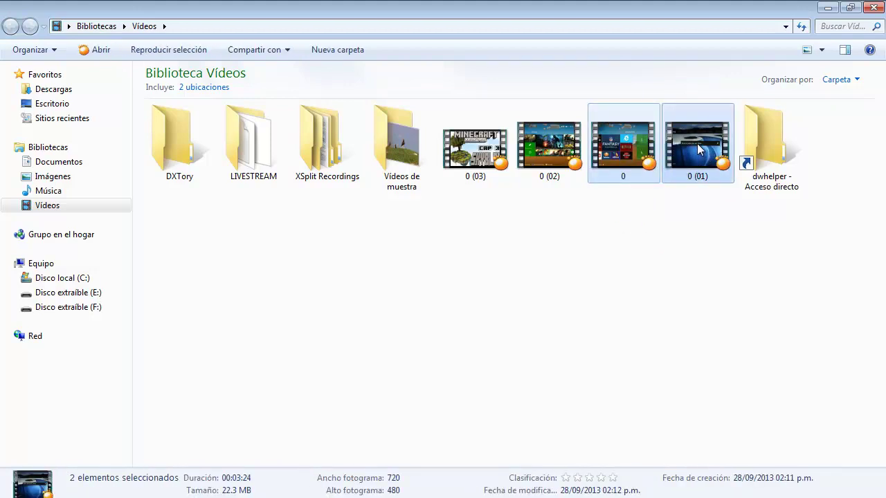
pyautogui.press('Delete')
pyautogui.press('Return')
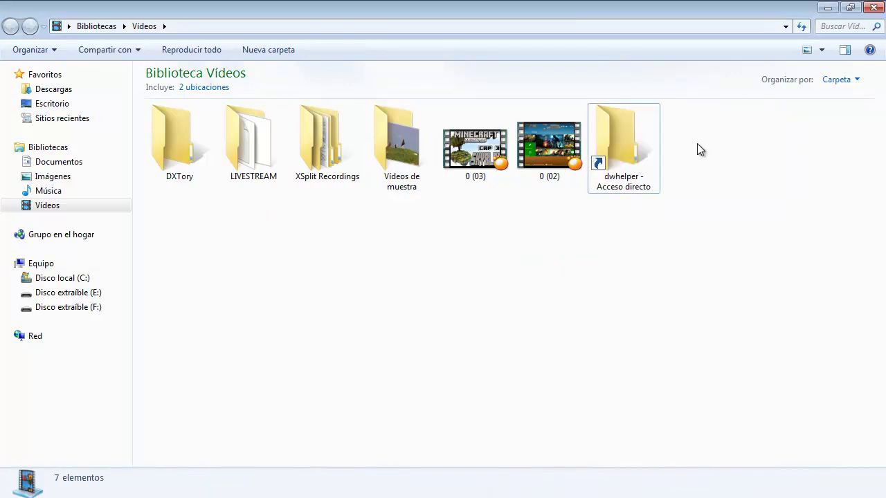
# - Minimize the Videos library and reposition the restored Open Broadcaster Software window on the desktop
pyautogui.click(827, 9)
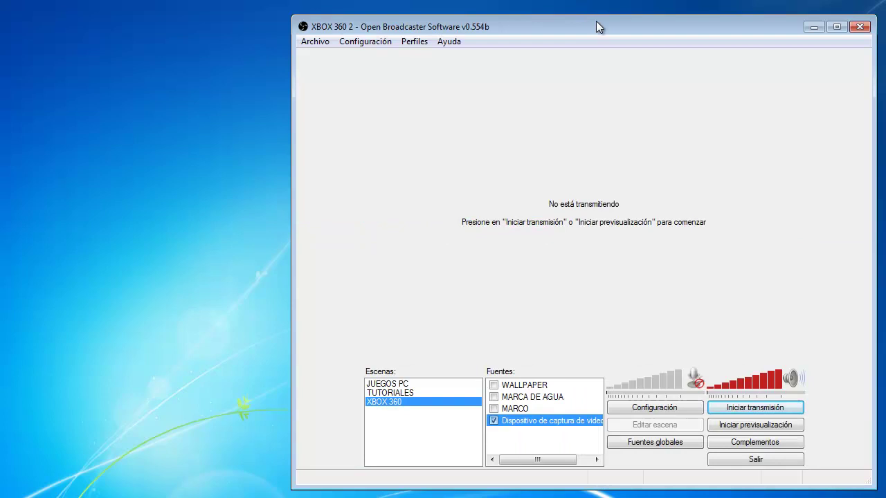
pyautogui.moveTo(598, 23); pyautogui.dragTo(549, 27)
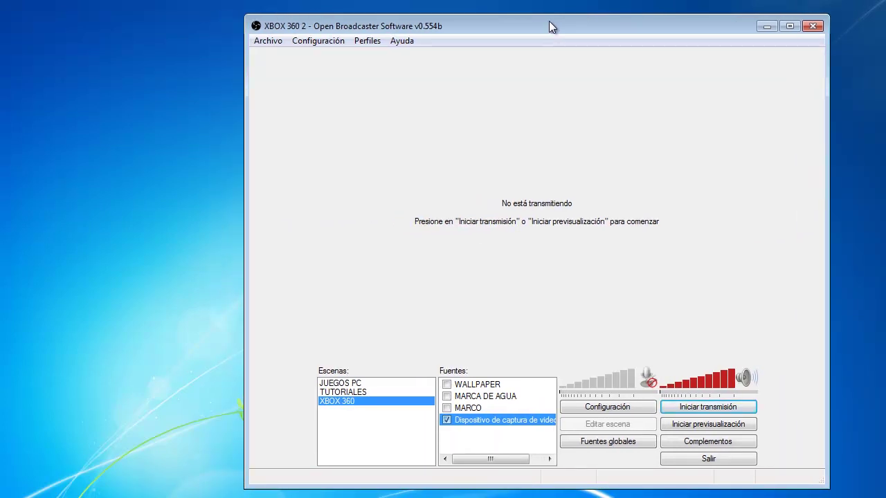
pyautogui.moveTo(549, 26); pyautogui.dragTo(588, 27)
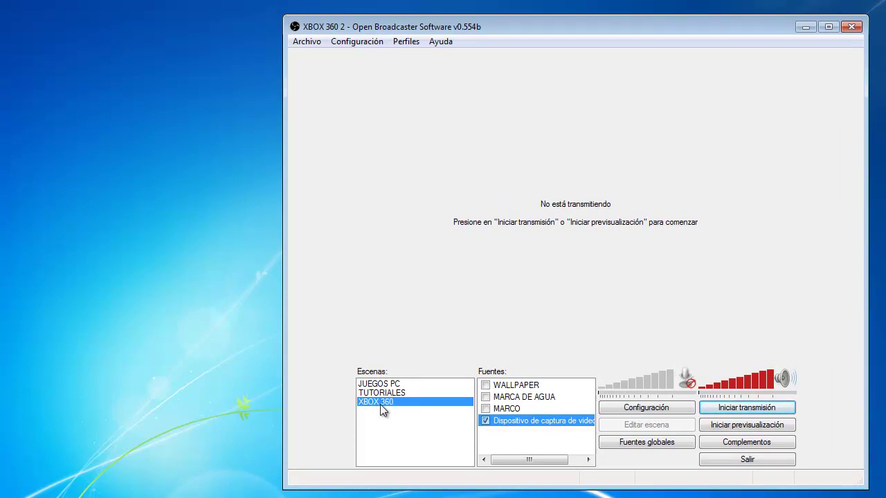
# - Set the encoder's video quality to 8 and maximum bitrate to 9000 kb/s, answer the prompt, and show the video settings
pyautogui.click(353, 42)
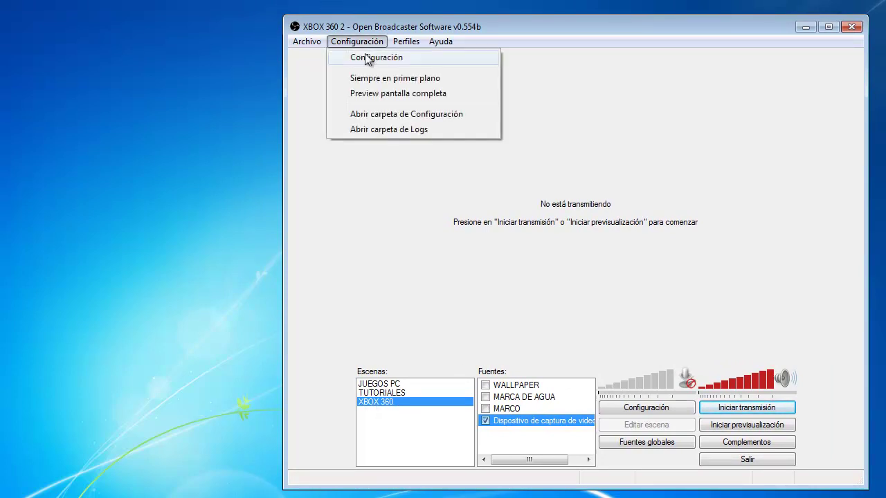
pyautogui.click(366, 56)
pyautogui.click(183, 62)
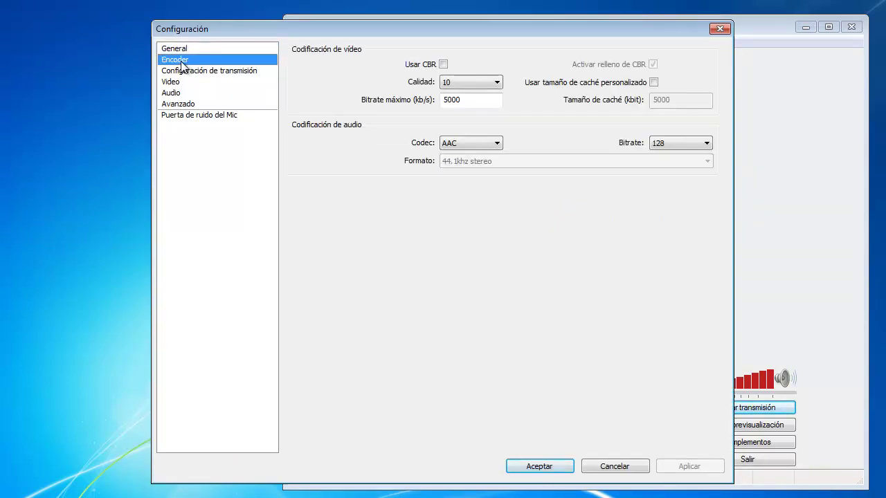
pyautogui.click(497, 85)
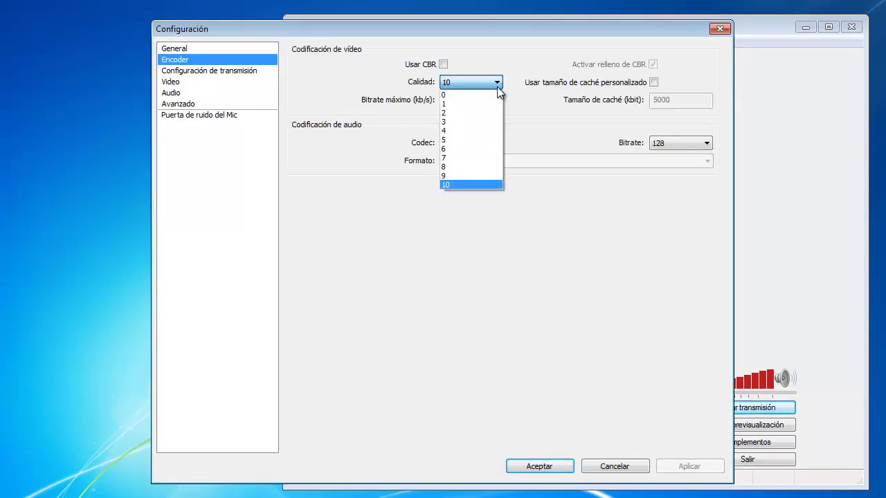
pyautogui.click(452, 166)
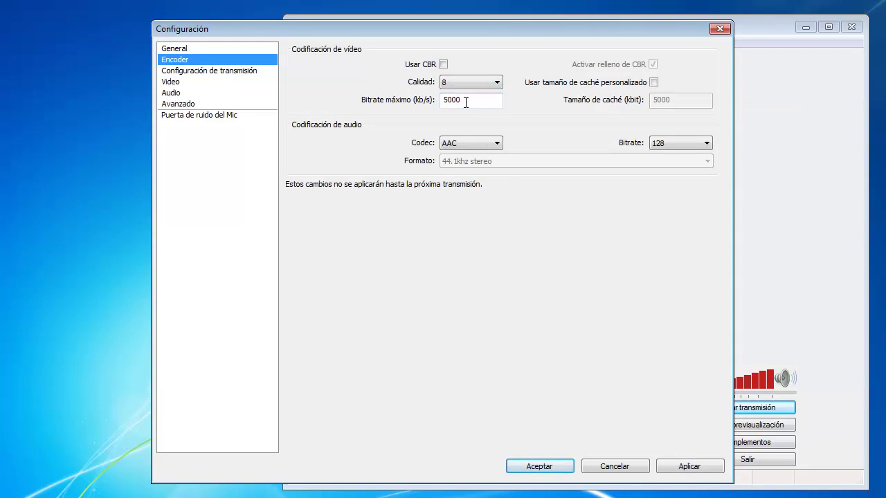
pyautogui.moveTo(461, 100); pyautogui.dragTo(436, 100)
pyautogui.write('9000')
pyautogui.click(169, 82)
pyautogui.click(387, 306)
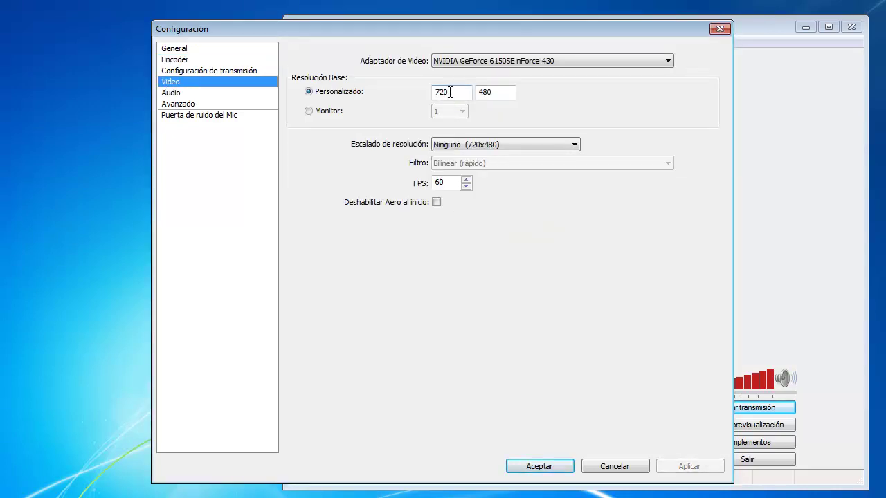
# - Set the custom base resolution to 1100 x 640, then apply and accept the video settings
pyautogui.doubleClick(436, 92)
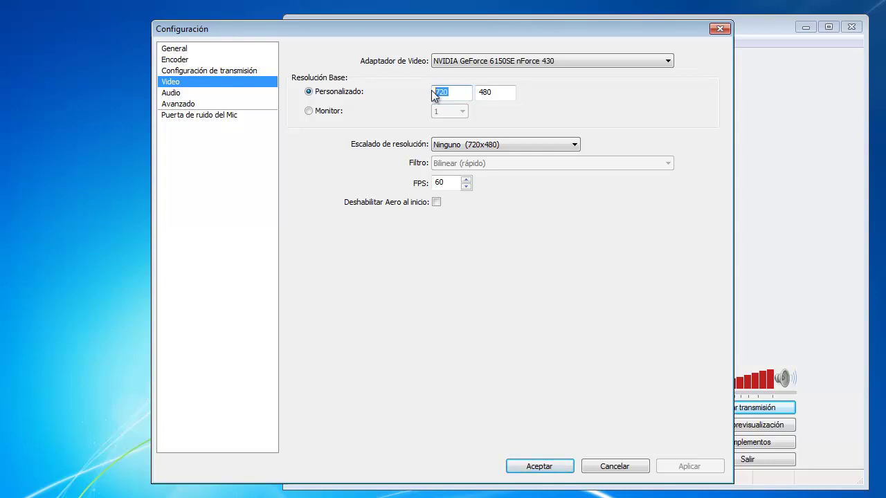
pyautogui.write('1100')
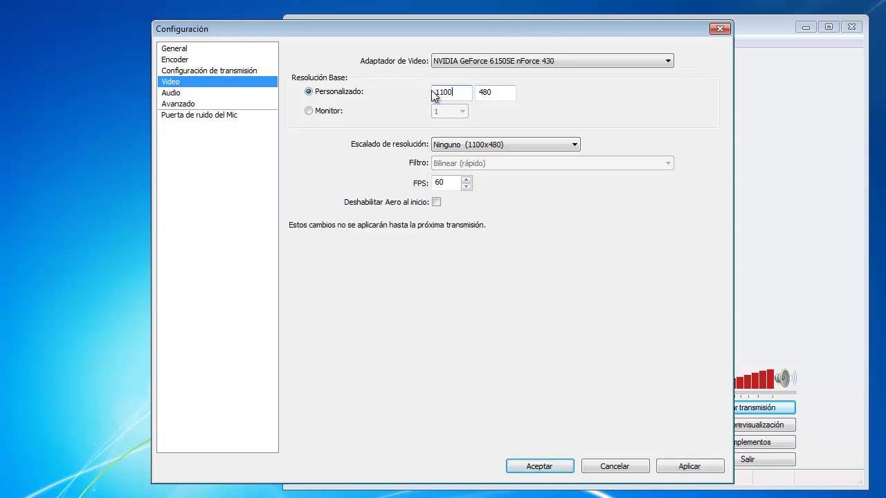
pyautogui.moveTo(495, 93); pyautogui.dragTo(473, 93)
pyautogui.write('640')
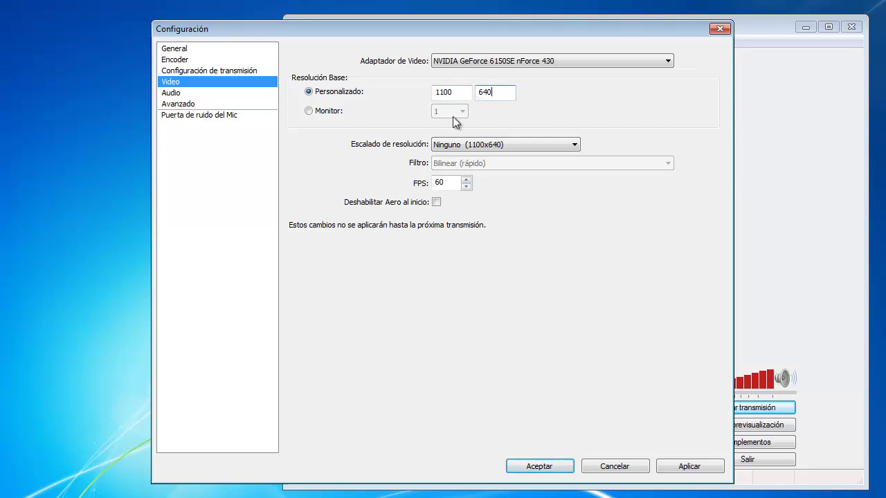
pyautogui.click(677, 469)
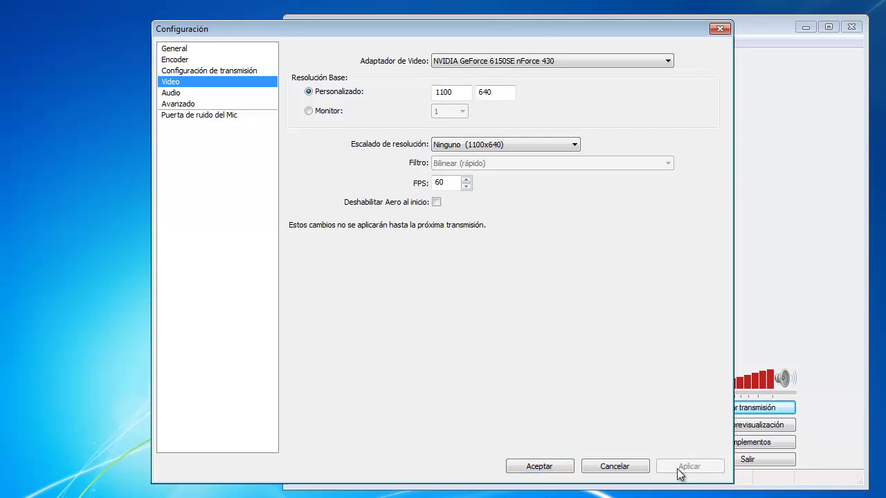
pyautogui.click(540, 468)
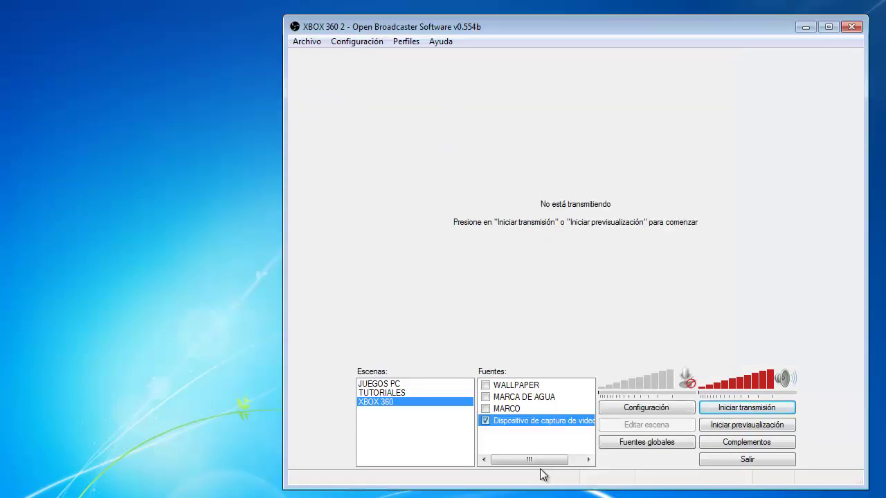
# - Start the preview and fit the video capture device source to the screen
pyautogui.click(727, 425)
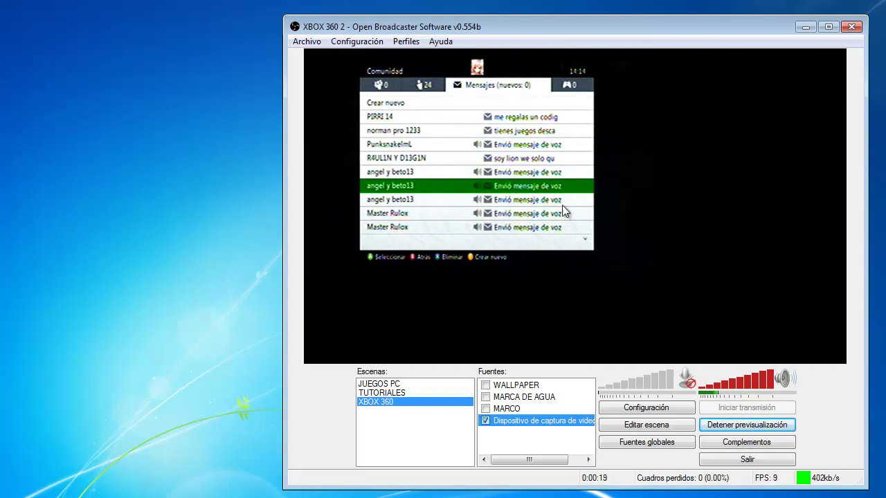
pyautogui.rightClick(508, 421)
pyautogui.moveTo(560, 361)
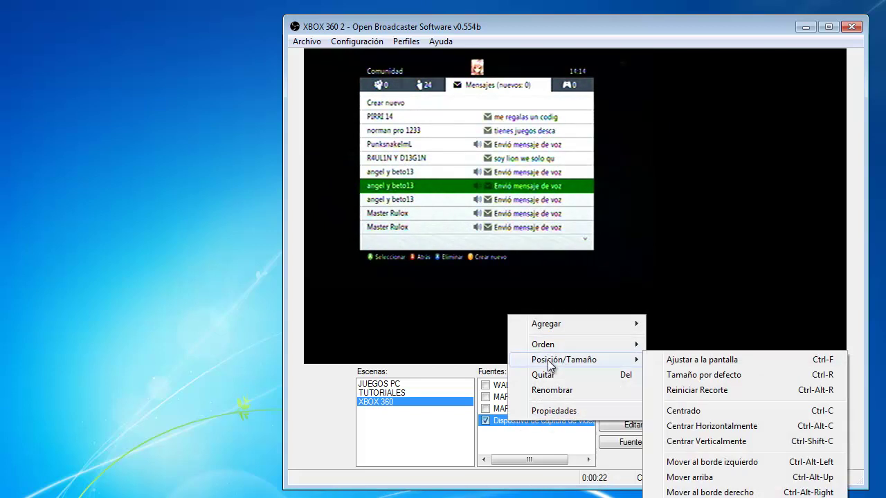
pyautogui.click(684, 361)
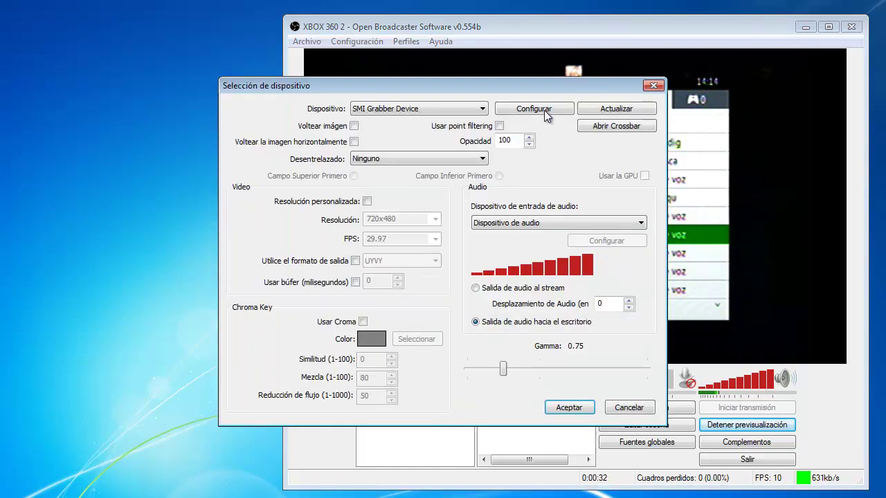
# - Check the SMI Grabber Device's video amplifier properties, then route its audio to the stream at a lower volume and accept
pyautogui.click(545, 110)
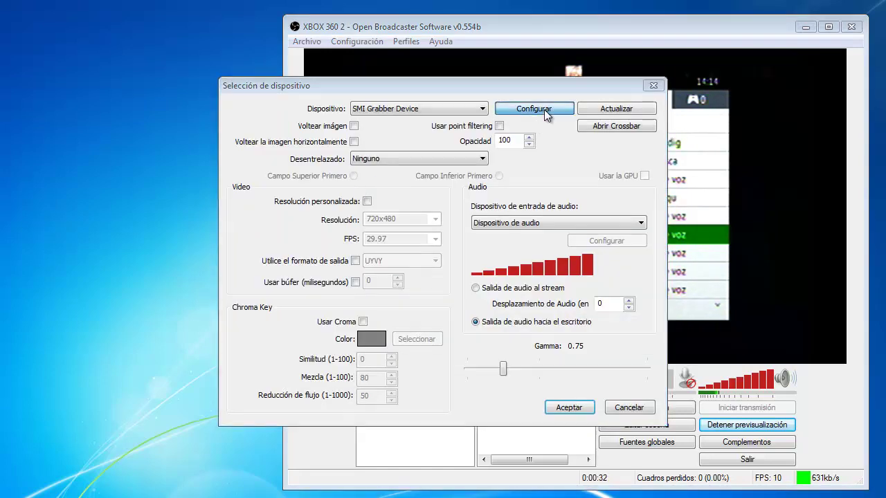
pyautogui.click(413, 119)
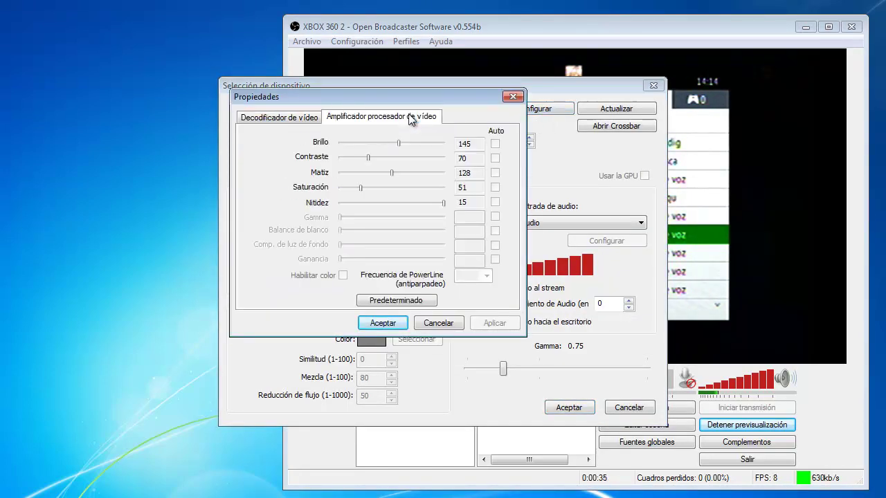
pyautogui.click(382, 323)
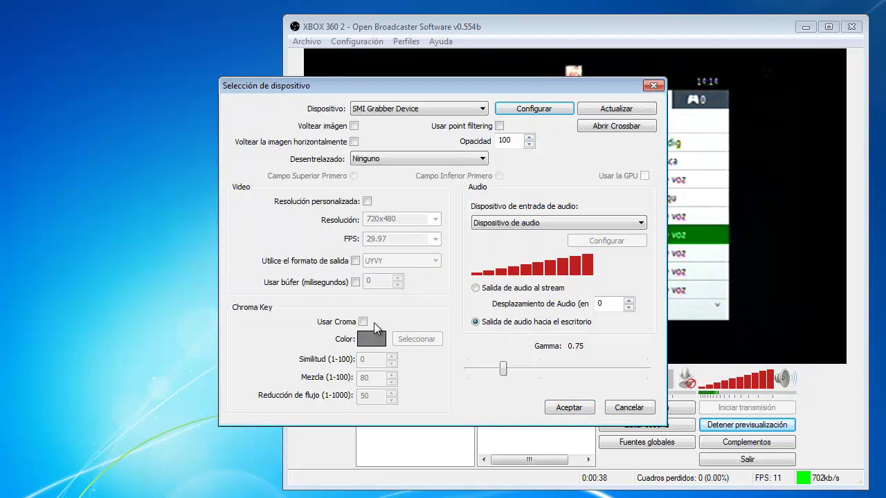
pyautogui.moveTo(554, 278); pyautogui.dragTo(535, 271)
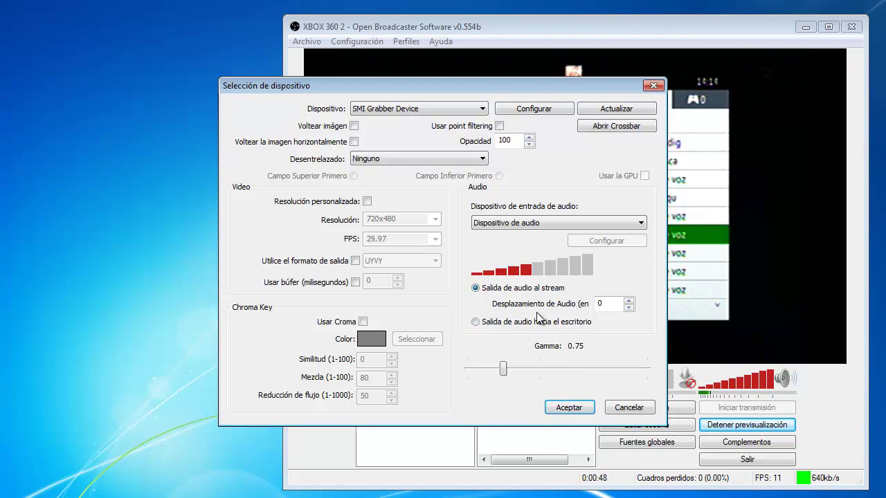
pyautogui.click(573, 407)
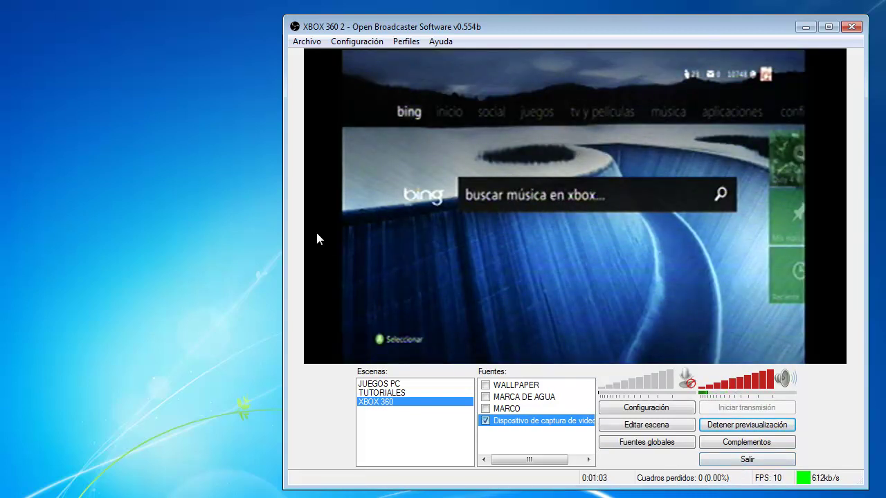
# - Enable the MARCO image source in the XBOX 360 scene and fit it to the screen
pyautogui.click(485, 409)
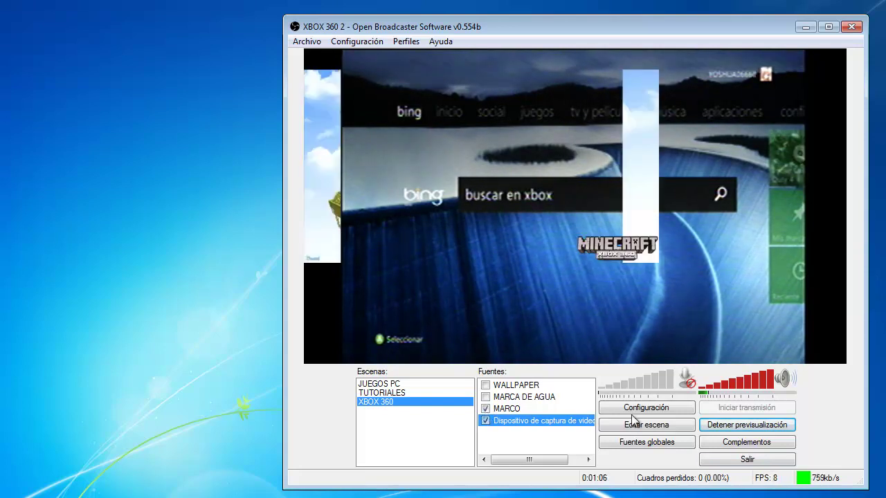
pyautogui.click(514, 411)
pyautogui.rightClick(515, 412)
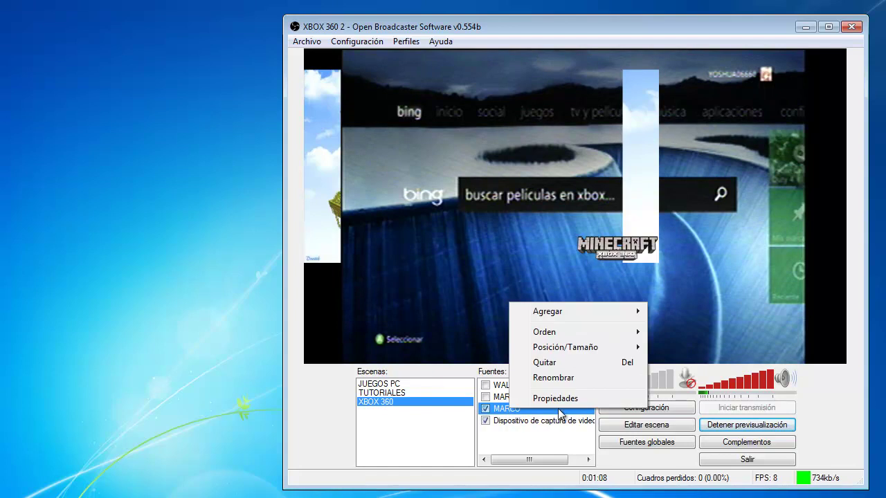
pyautogui.moveTo(566, 350)
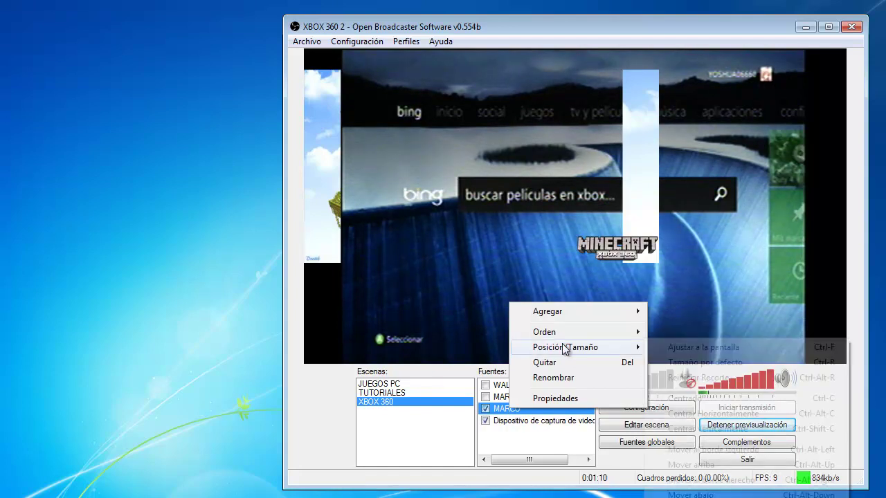
pyautogui.click(711, 347)
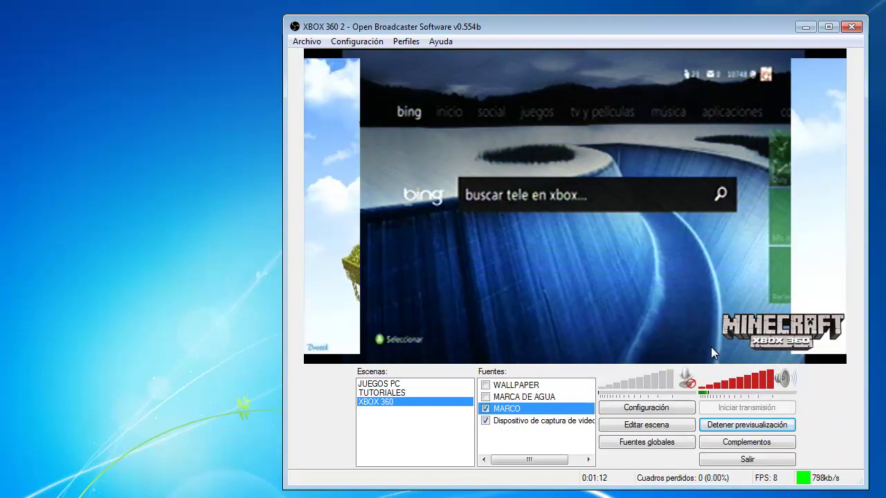
# - Check which image file the MARCO source uses and its dimensions, and close its properties without changes
pyautogui.doubleClick(508, 413)
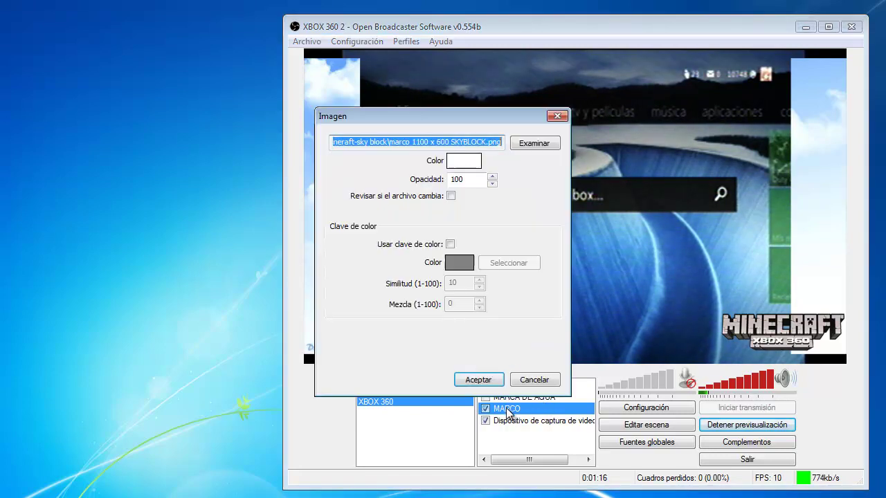
pyautogui.click(545, 146)
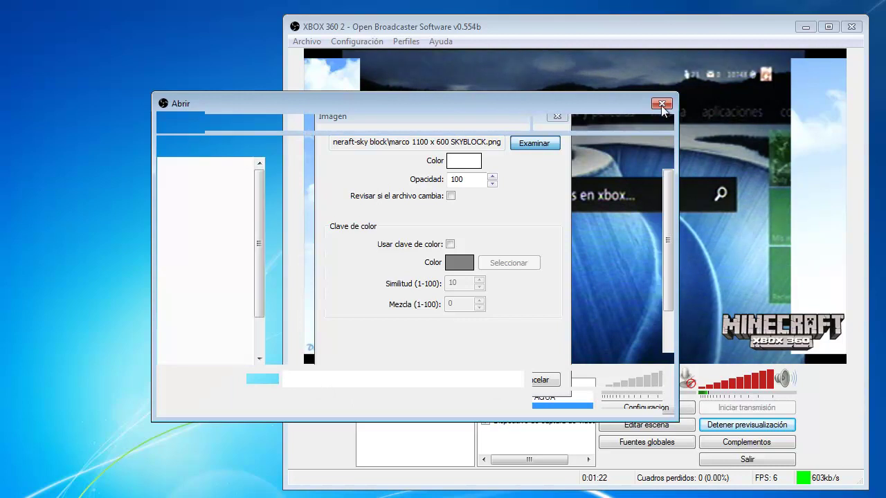
pyautogui.click(661, 105)
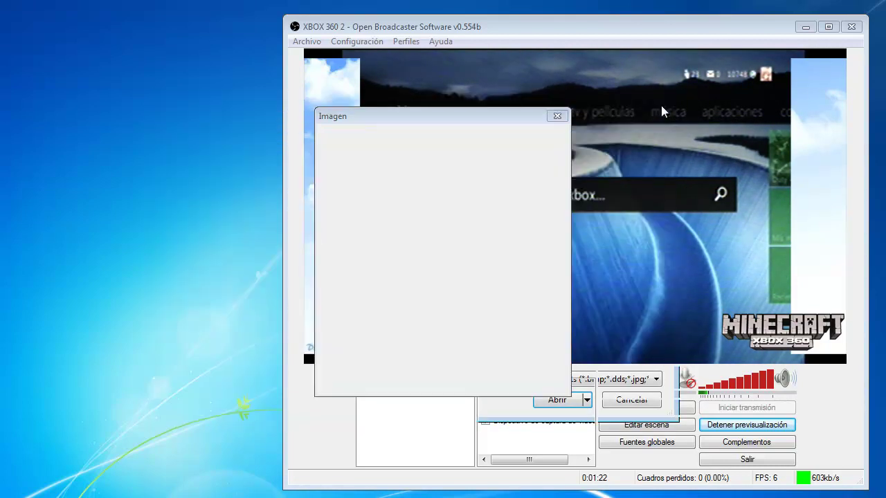
pyautogui.click(557, 117)
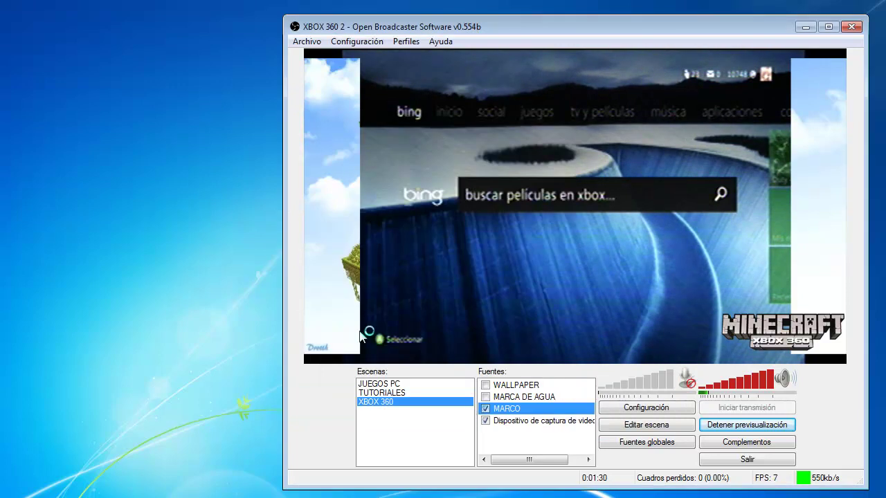
# - Set the custom base resolution's height to 600 in the video settings, then apply and accept
pyautogui.click(353, 44)
pyautogui.click(355, 57)
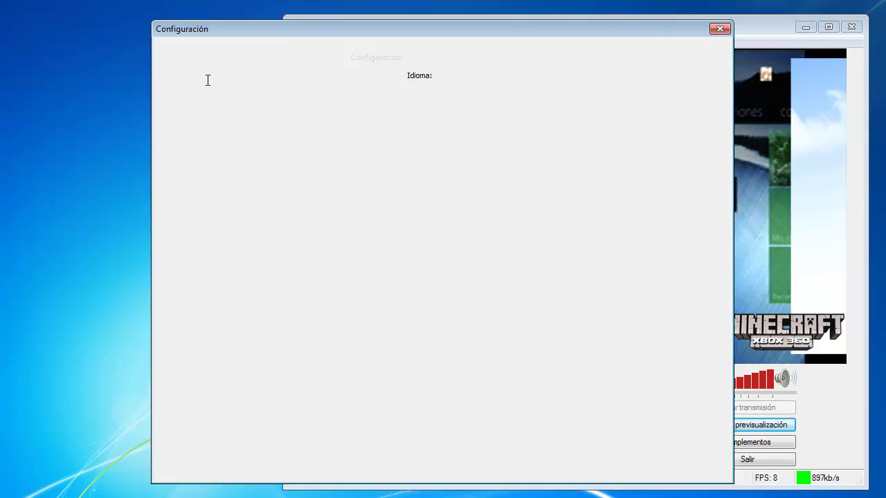
pyautogui.click(171, 82)
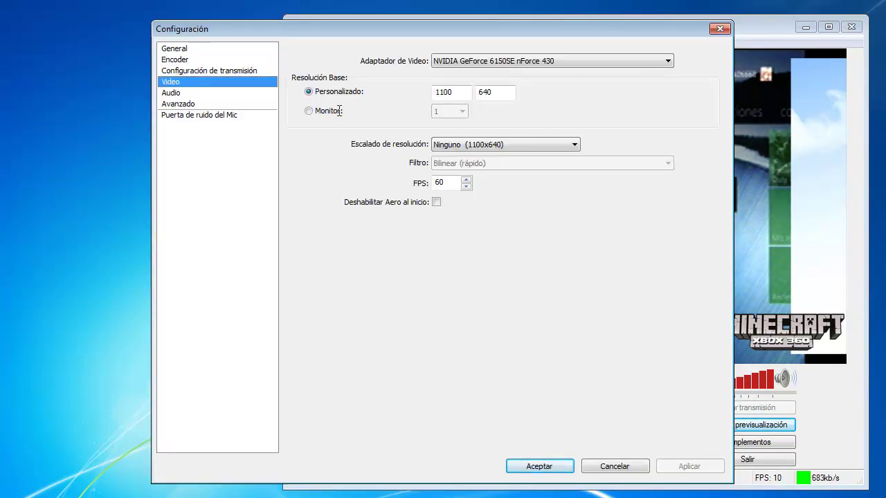
pyautogui.click(497, 92)
pyautogui.press('BackSpace')
pyautogui.press('BackSpace')
pyautogui.write('00')
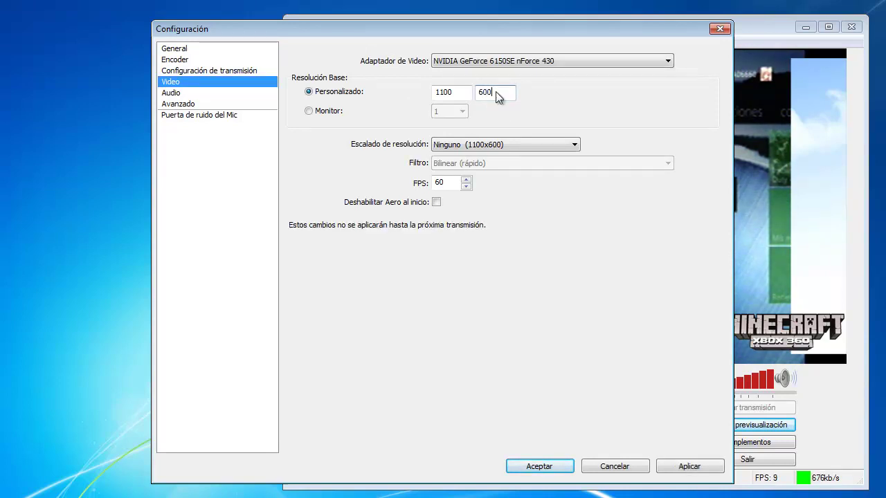
pyautogui.click(700, 466)
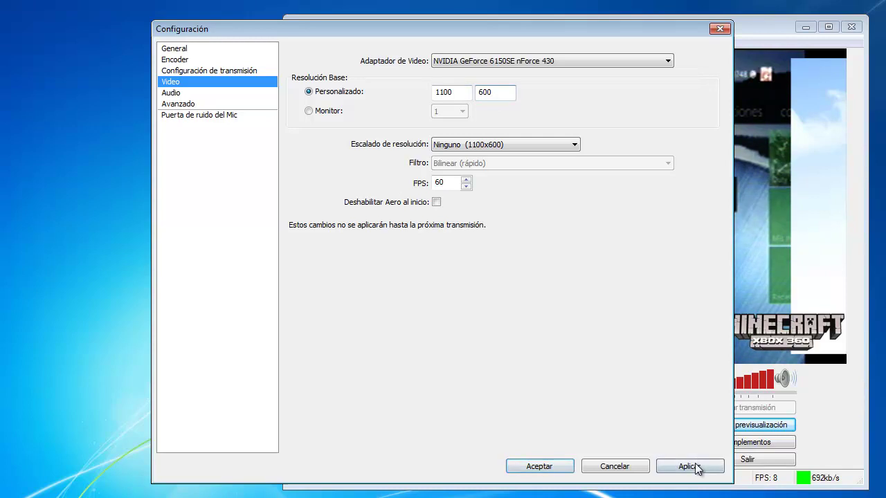
pyautogui.click(558, 470)
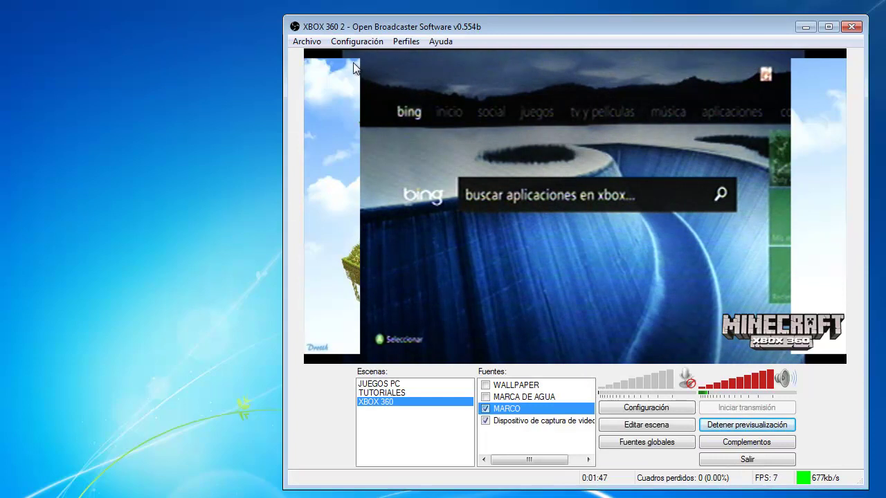
# - Restart the preview and stretch the MARCO frame over the whole canvas in scene edit mode
pyautogui.click(725, 428)
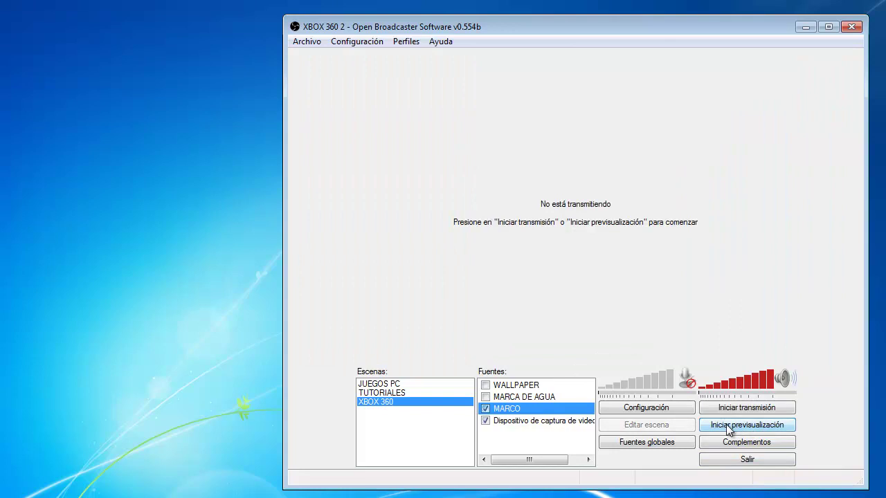
pyautogui.click(726, 424)
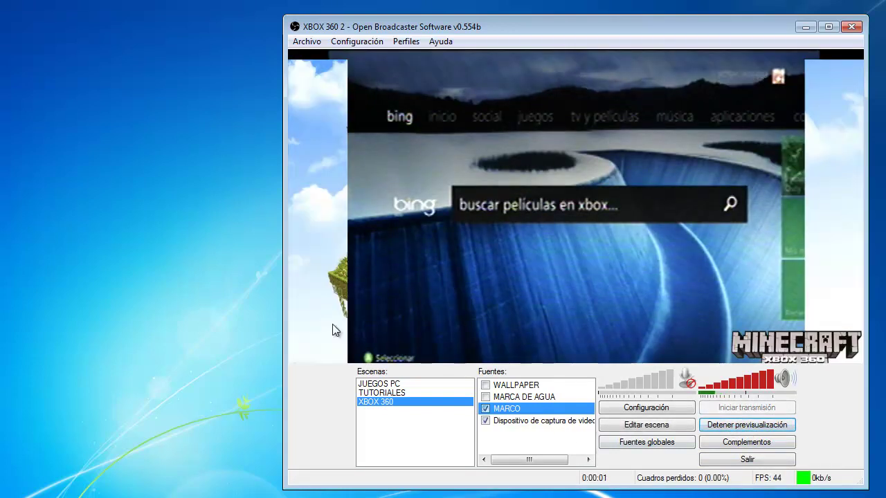
pyautogui.click(643, 429)
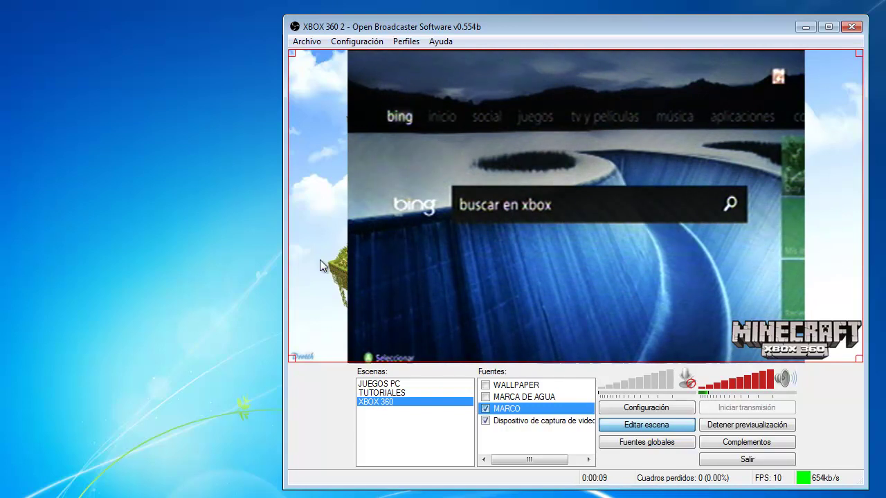
pyautogui.click(643, 425)
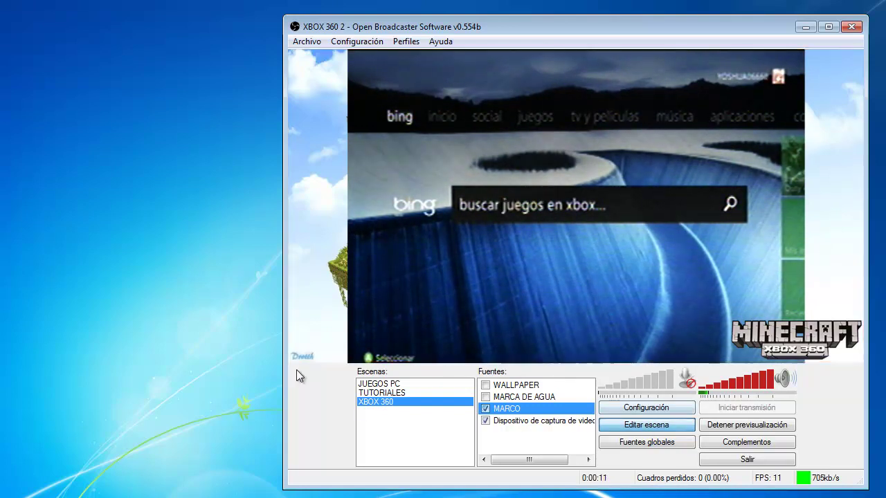
# - Replace the preview with a test transmission of the XBOX 360 scene with the microphone unmuted, and stop it after the gameplay
pyautogui.moveTo(591, 24); pyautogui.dragTo(473, 22)
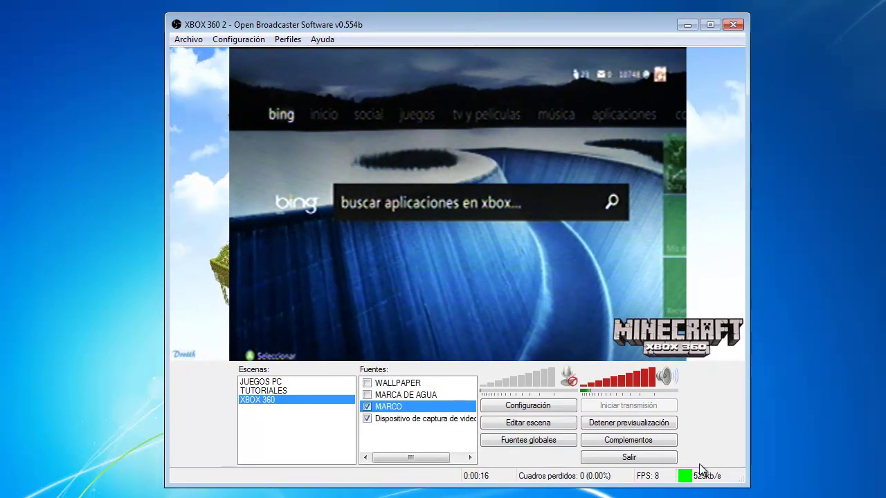
pyautogui.click(602, 424)
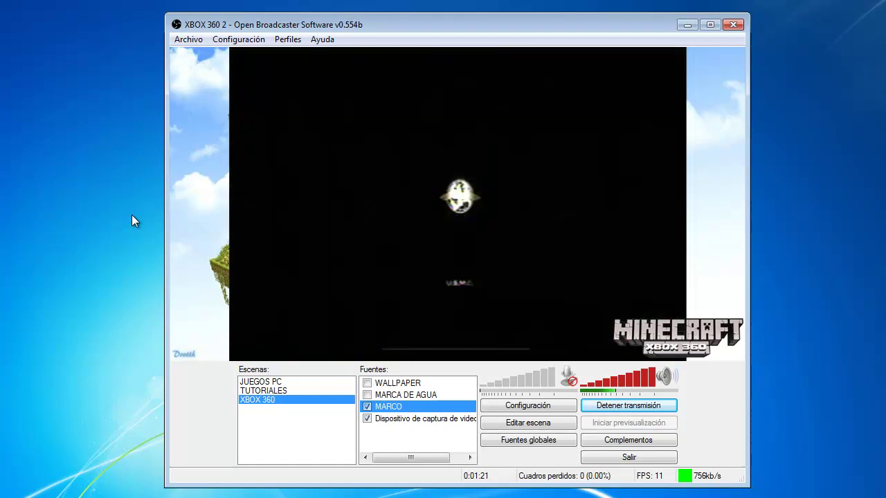
pyautogui.click(569, 380)
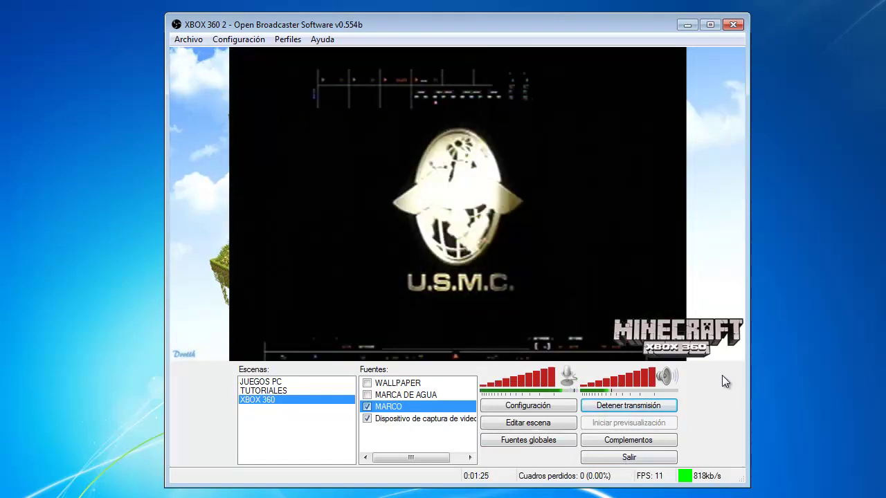
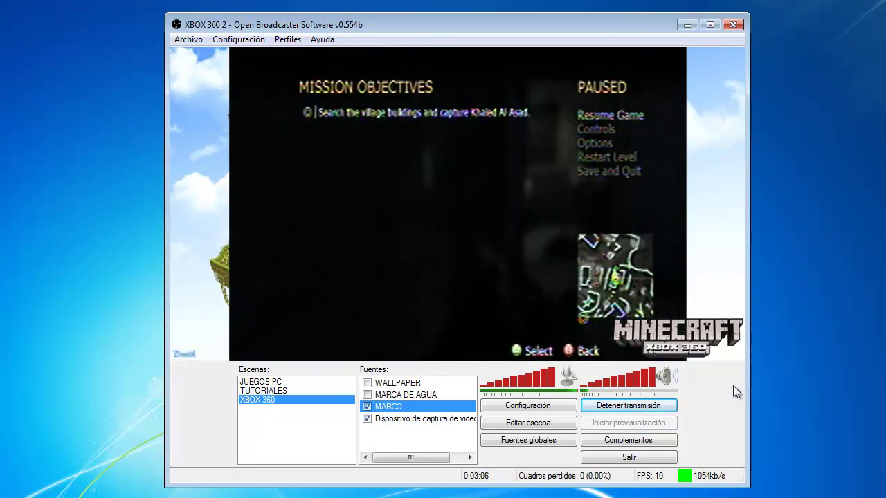
pyautogui.click(625, 407)
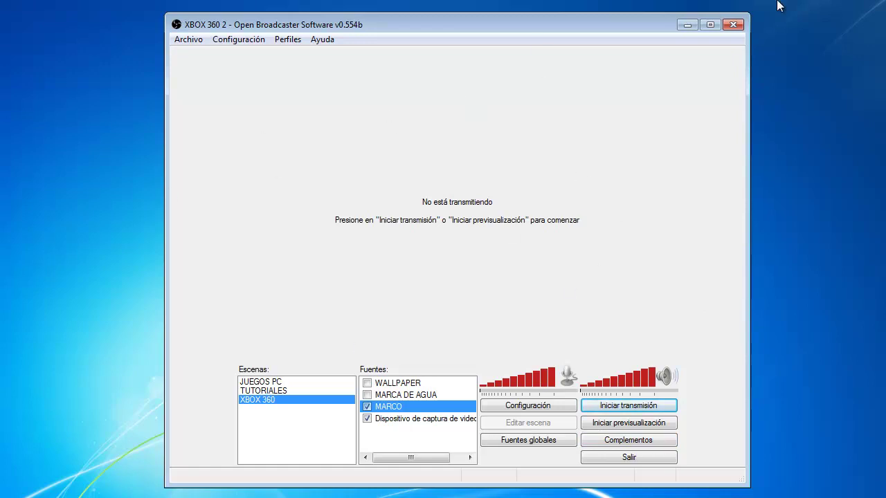
# - Close Open Broadcaster Software and open the test recording 0 from the Vídeos library in GOM Player
pyautogui.click(735, 25)
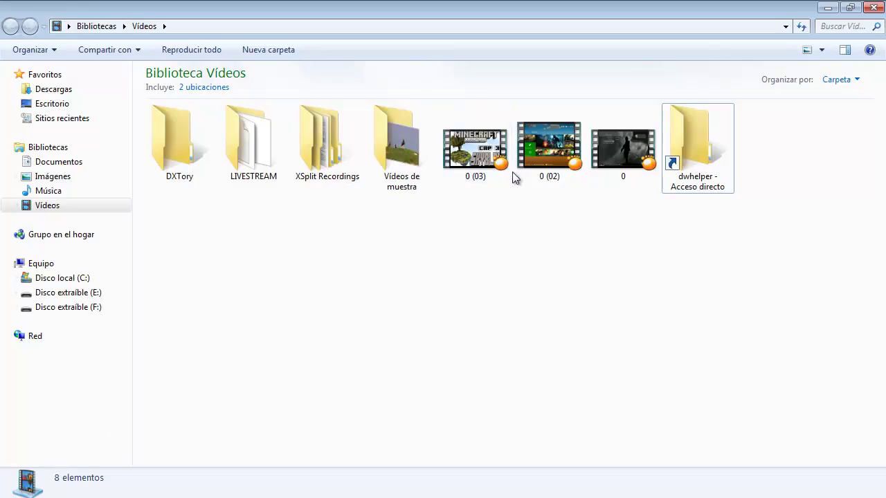
pyautogui.click(629, 151)
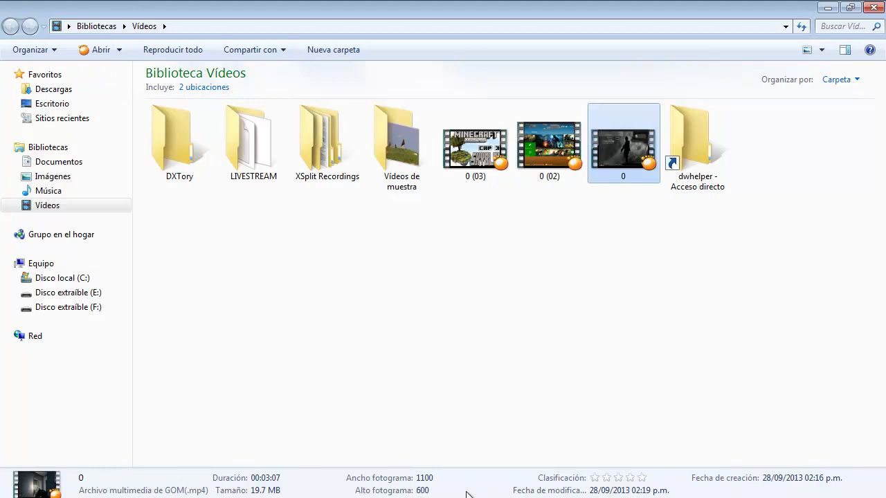
pyautogui.click(94, 52)
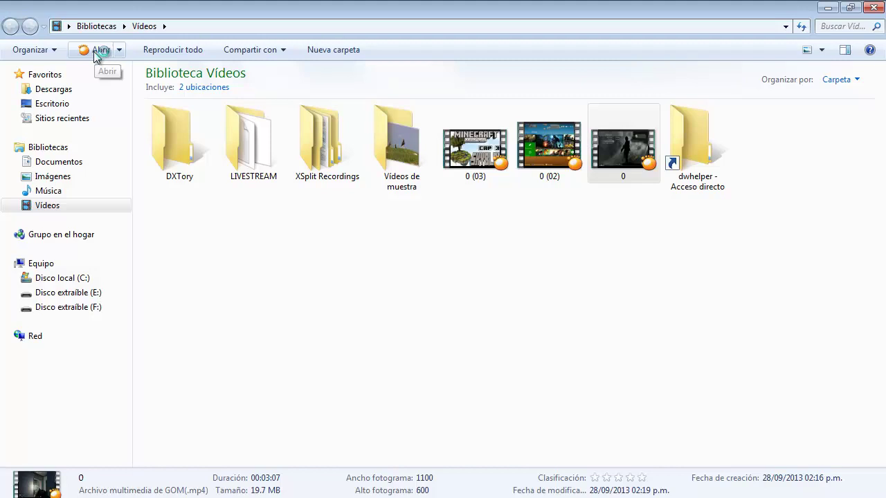
pyautogui.click(97, 50)
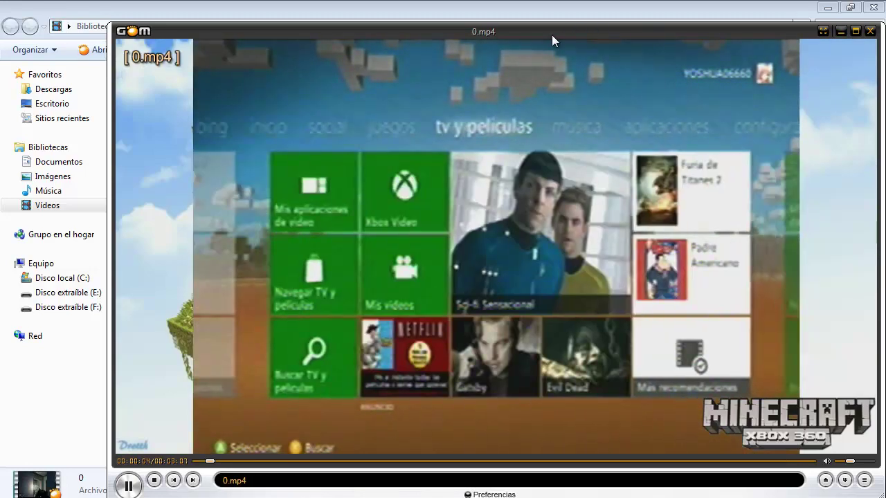
# - Review the 0.mp4 recording by skipping through its playback up to near the end, and close the player
pyautogui.moveTo(551, 35); pyautogui.dragTo(516, 33)
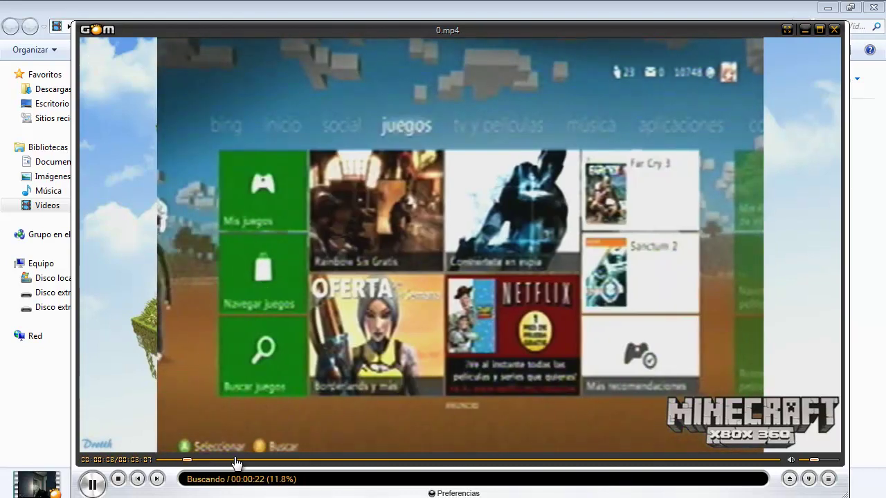
pyautogui.click(284, 460)
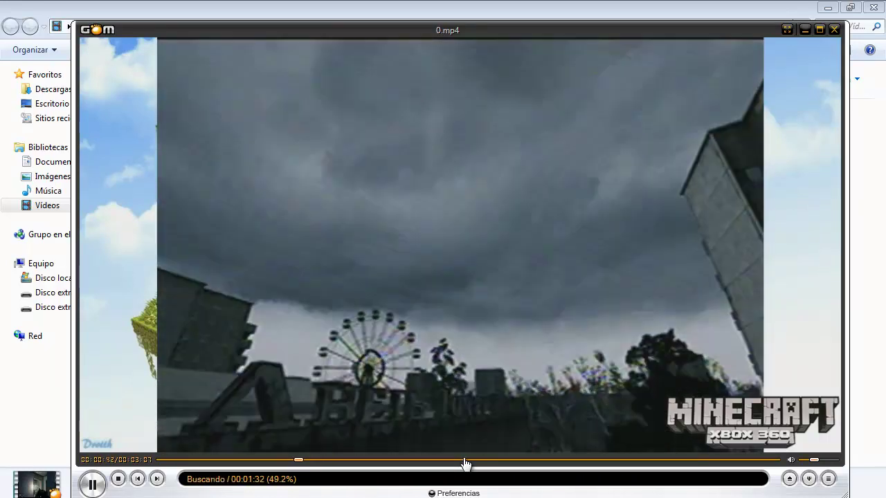
pyautogui.click(466, 460)
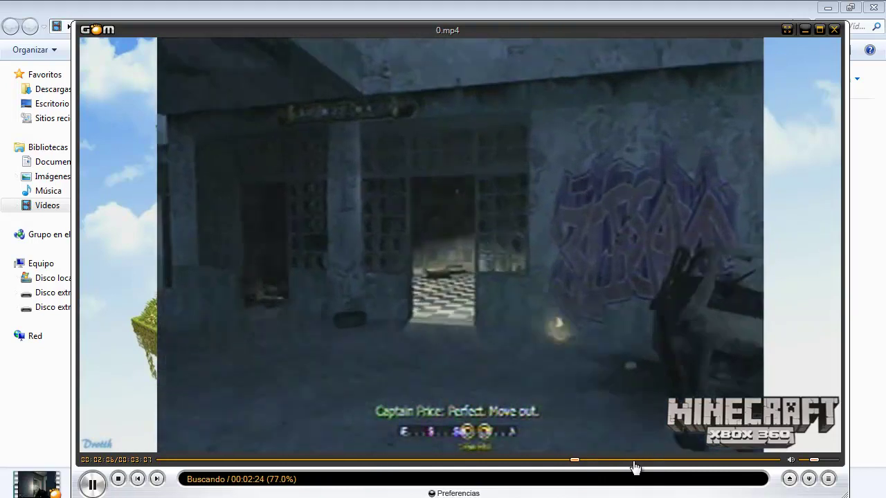
pyautogui.click(635, 468)
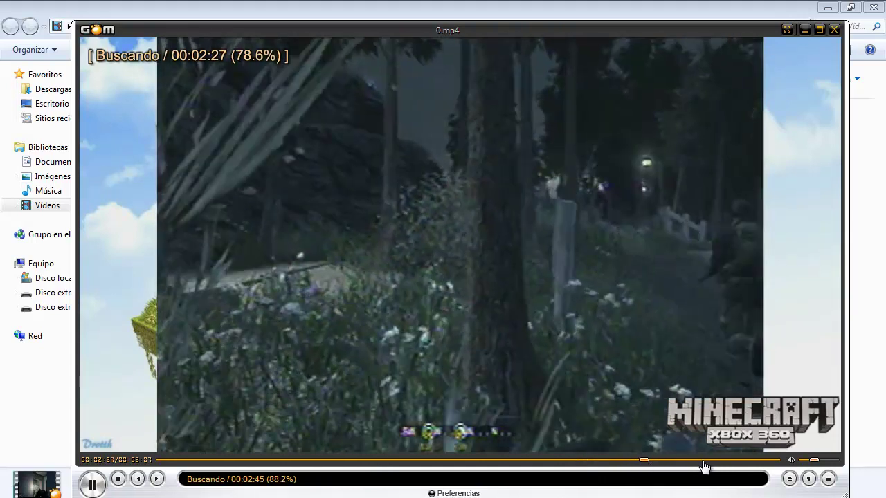
pyautogui.click(704, 466)
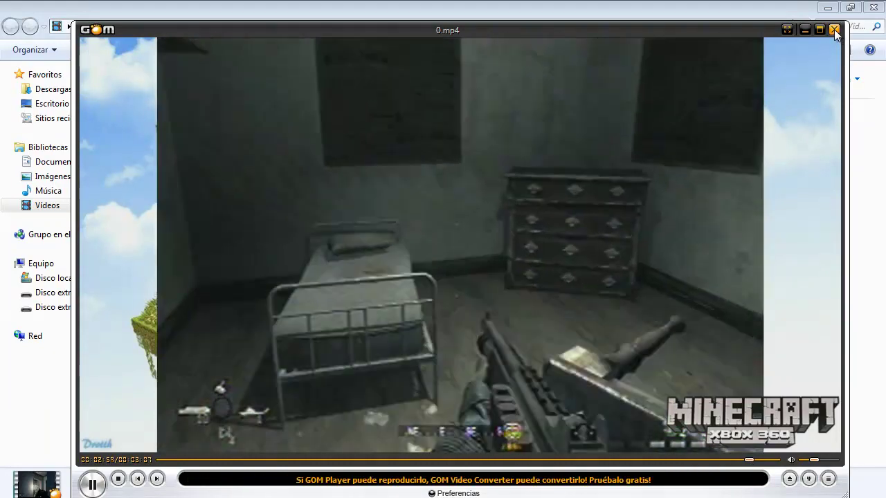
pyautogui.click(834, 29)
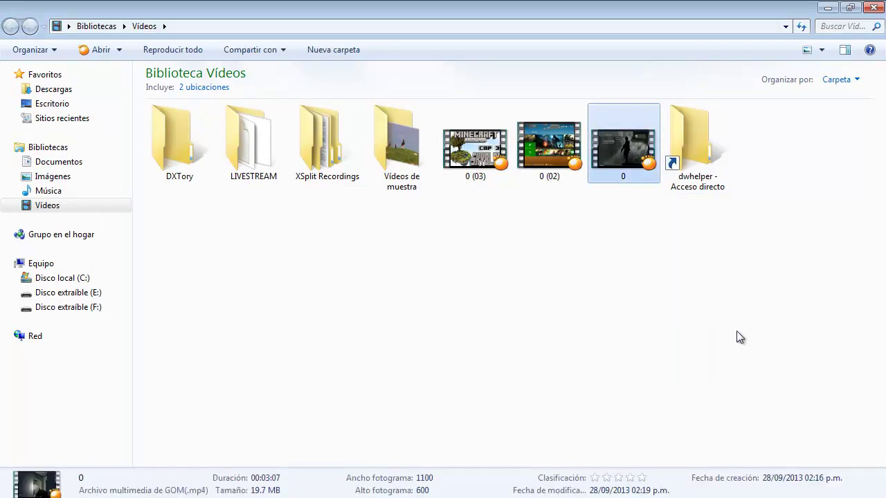
# - Move the test recording 0 to the recycle bin and close the Vídeos library window
pyautogui.press('Delete')
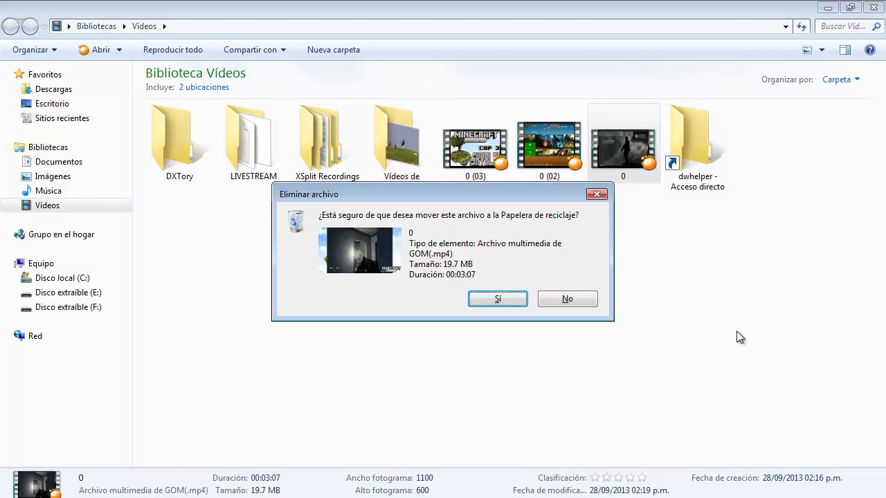
pyautogui.press('Return')
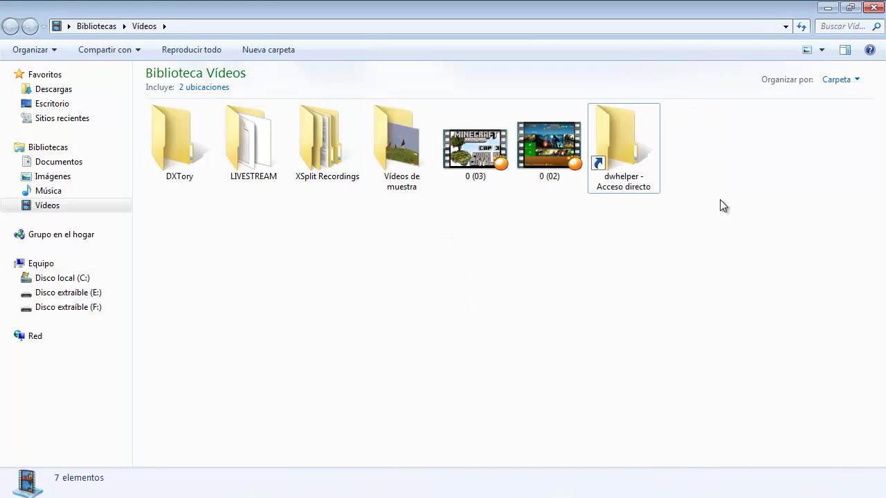
pyautogui.moveTo(735, 153); pyautogui.dragTo(166, 242)
pyautogui.click(281, 300)
pyautogui.click(873, 7)
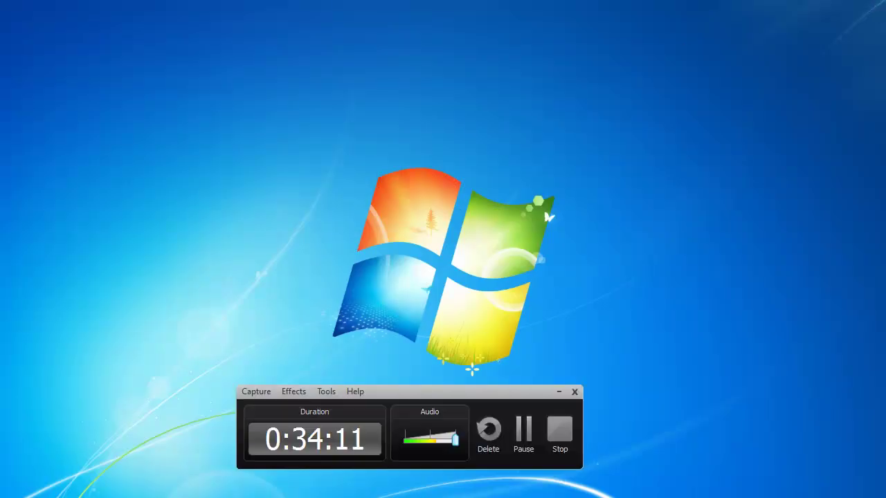
pyautogui.moveTo(408, 390); pyautogui.dragTo(703, 416)
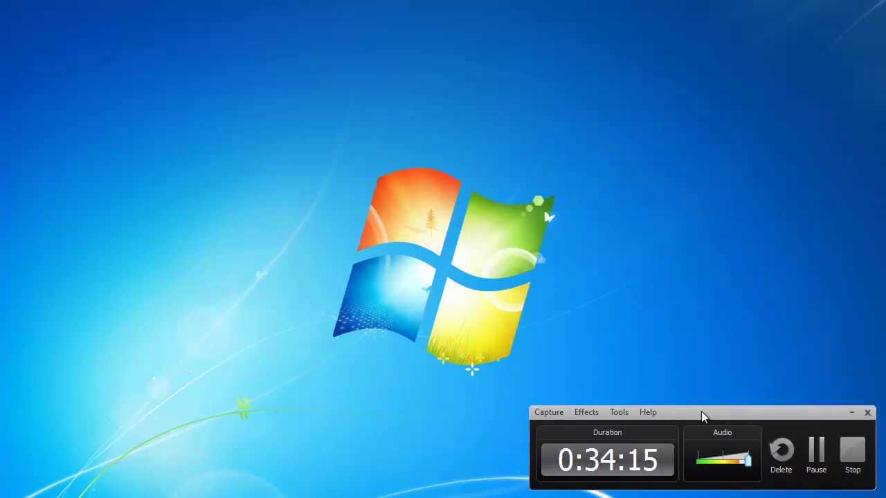